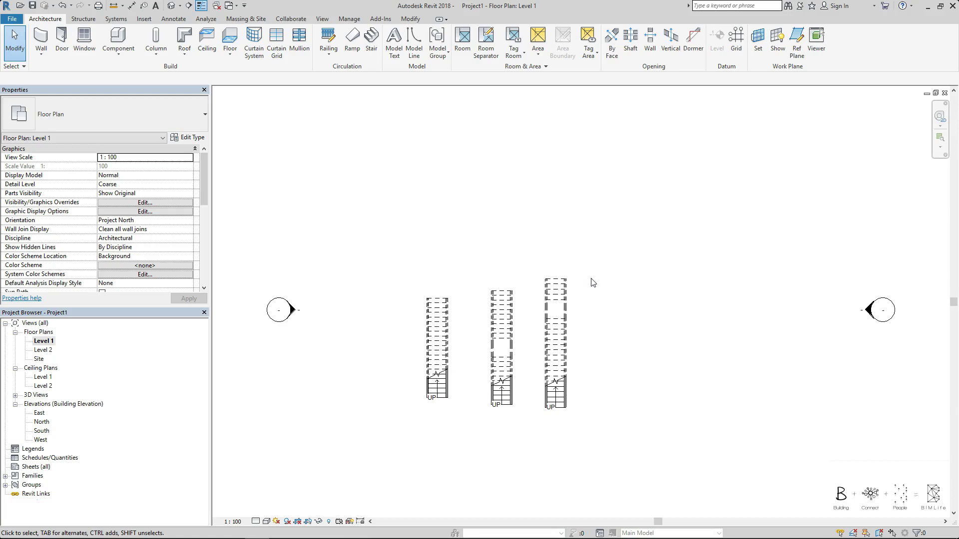
- Start a stair beside the three existing ones, dismissing the save reminder, and draw a vertical 12-riser run about 3025 mm long
scroll(594, 434, down, 3)
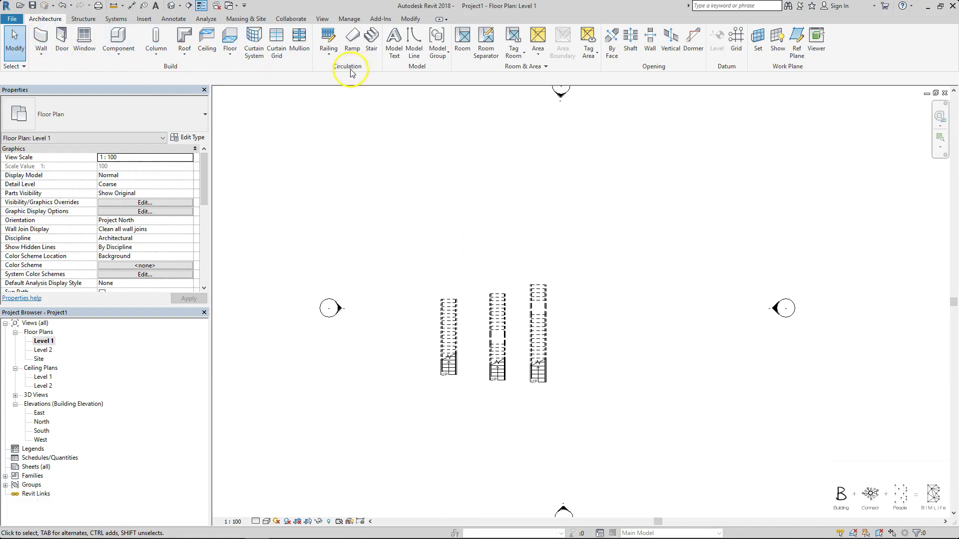
click(371, 52)
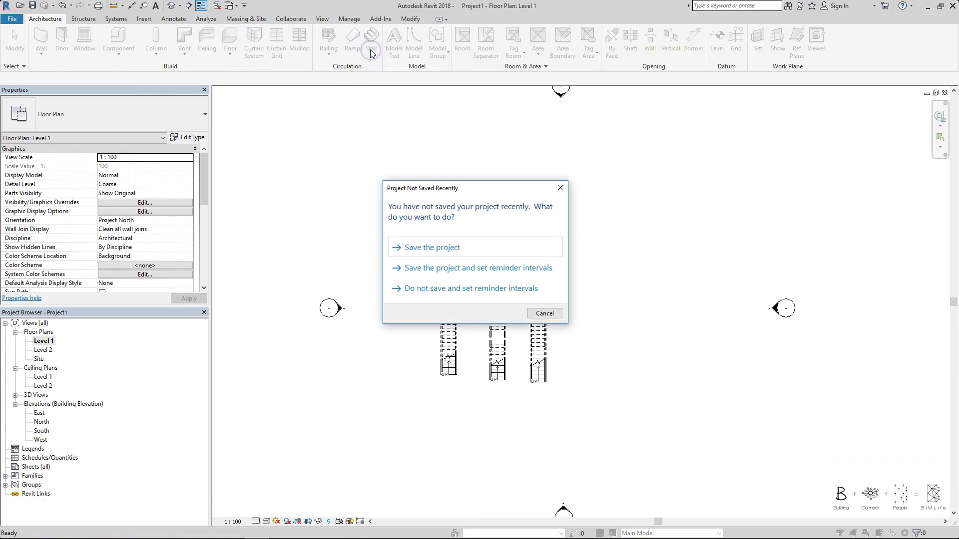
click(559, 126)
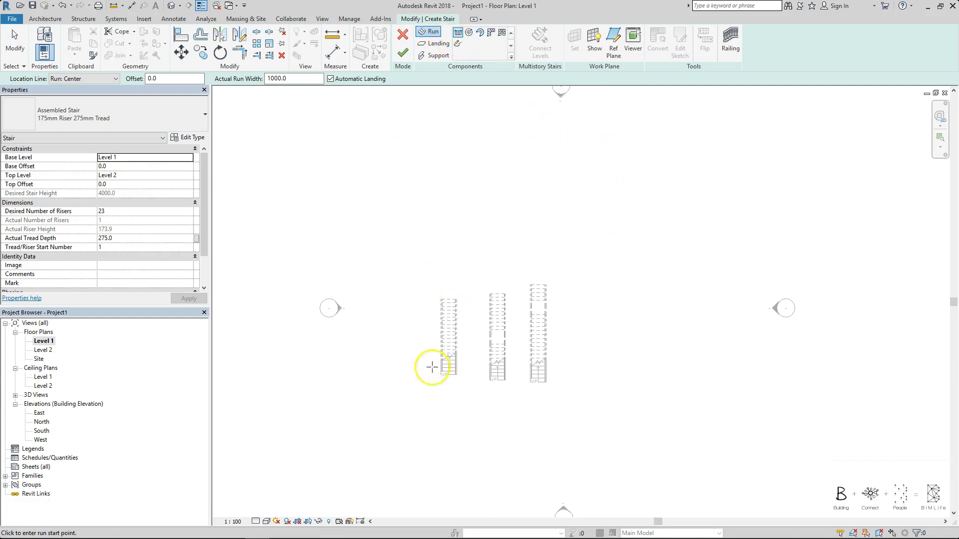
click(584, 385)
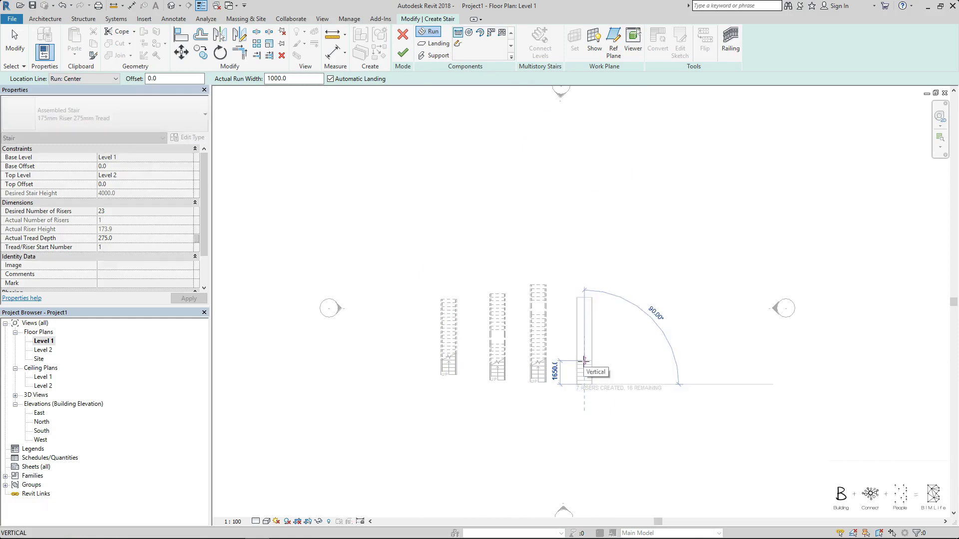
scroll(583, 359, up, 1)
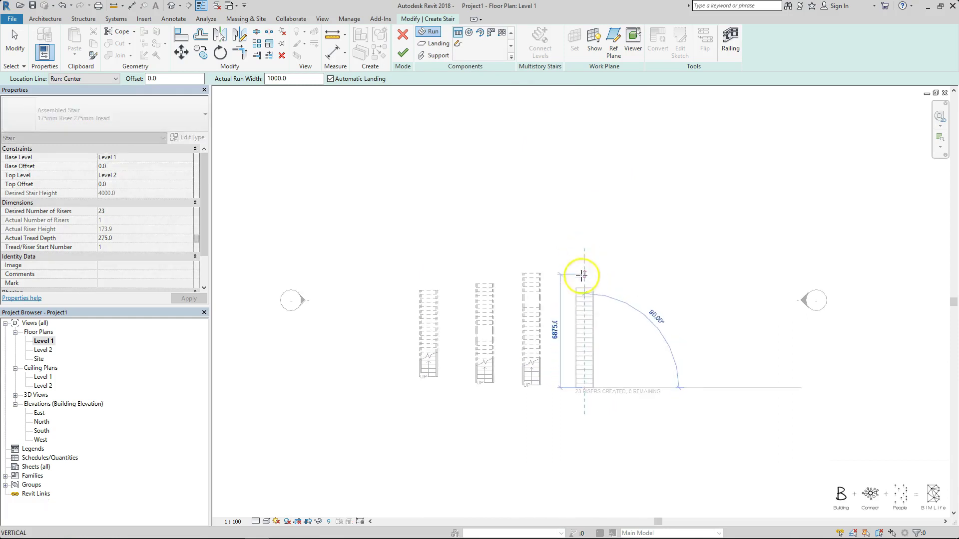
click(584, 339)
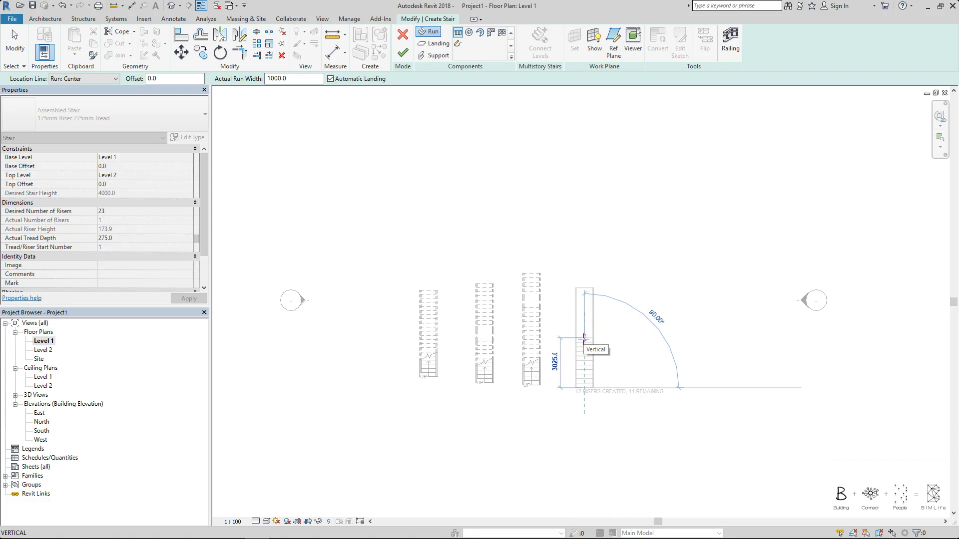
click(583, 339)
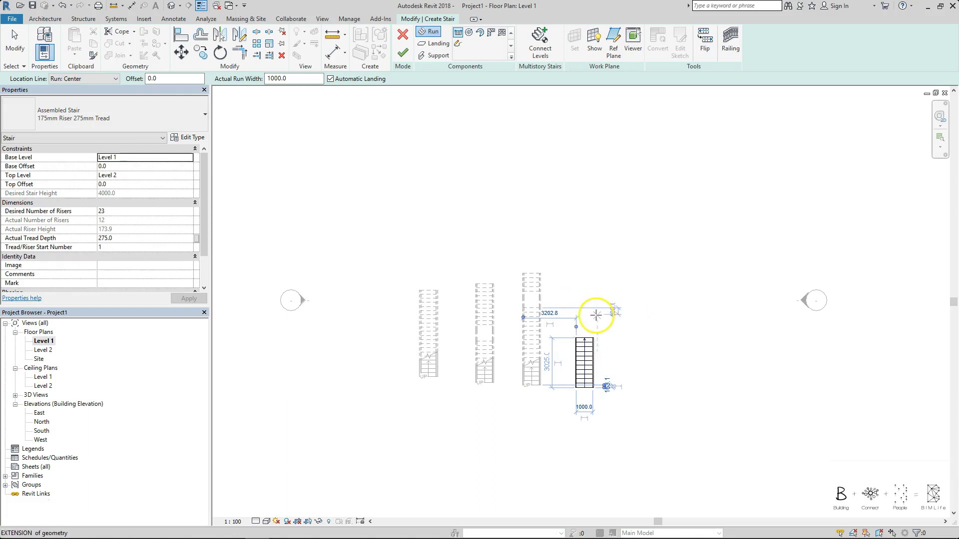
- Add a horizontal second run of 11 risers, about 2750 mm long, above the first run to form an L-shaped stair with an automatic landing
scroll(598, 316, up, 2)
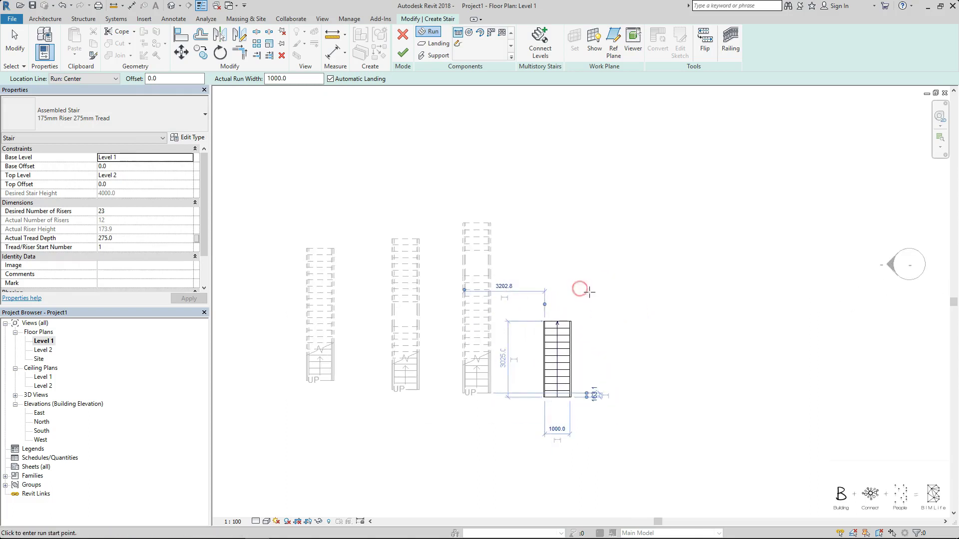
scroll(573, 313, up, 1)
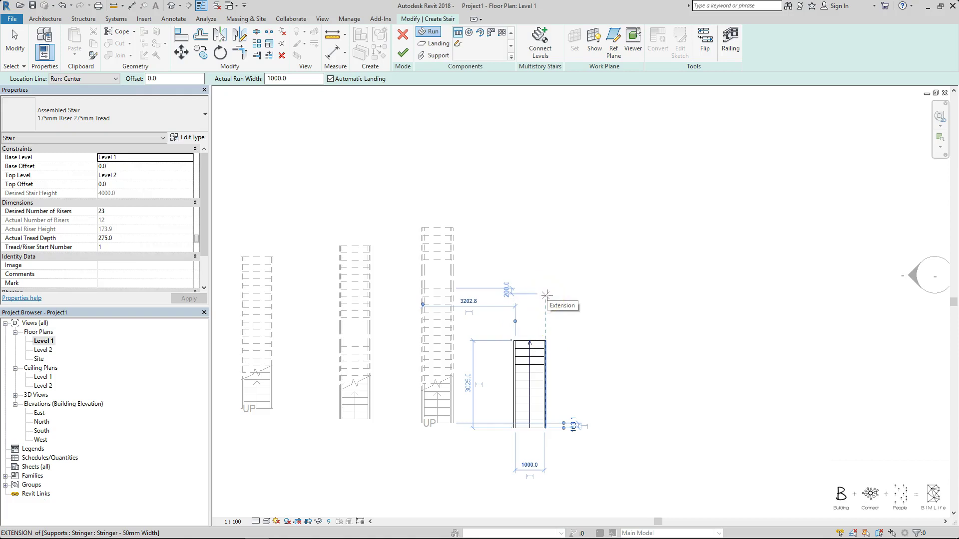
click(546, 295)
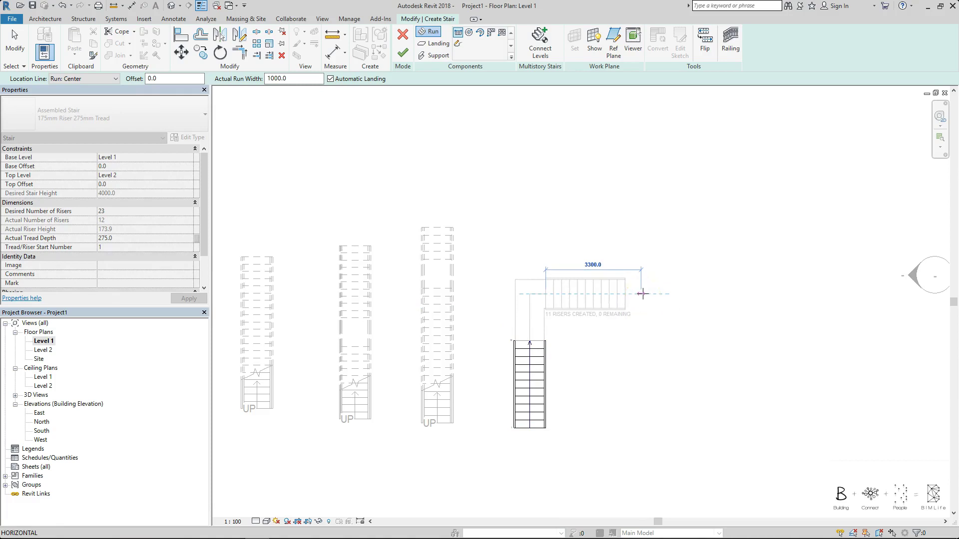
click(641, 293)
key(Escape)
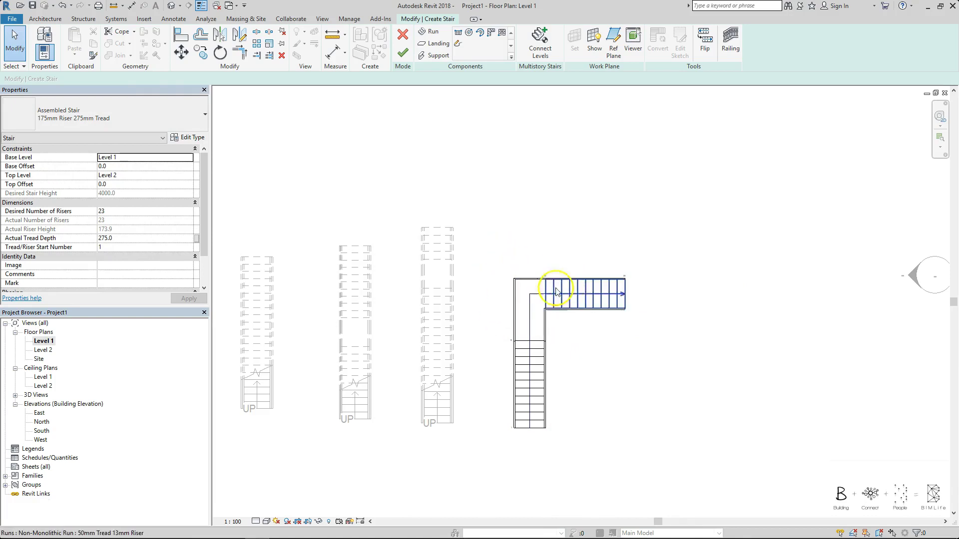
- Check the corner landing, then move the upper run down against the lower run to shrink the landing
click(534, 305)
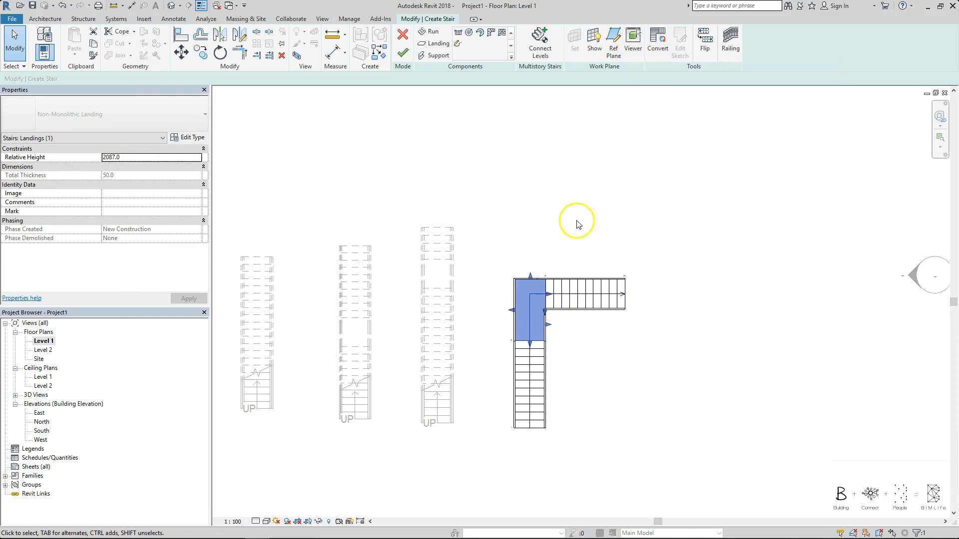
click(601, 233)
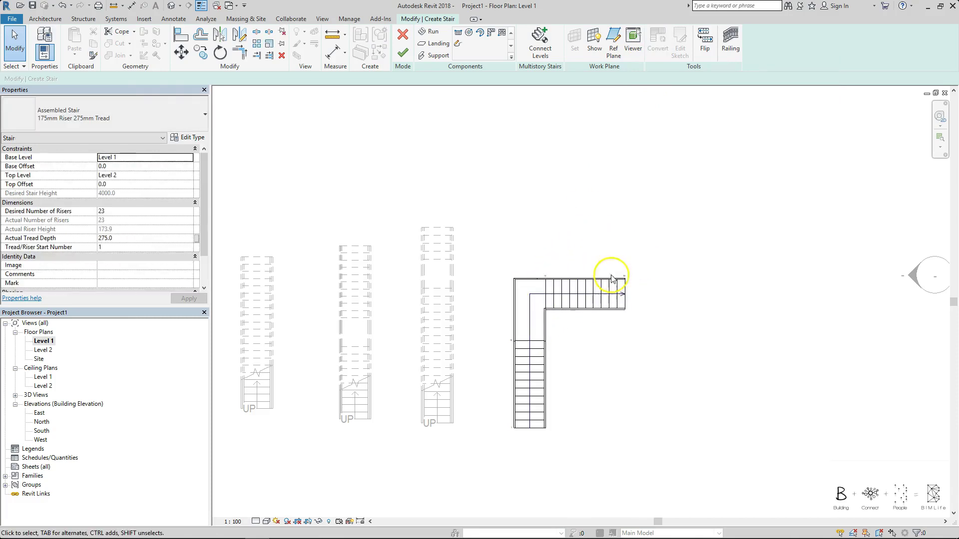
click(619, 293)
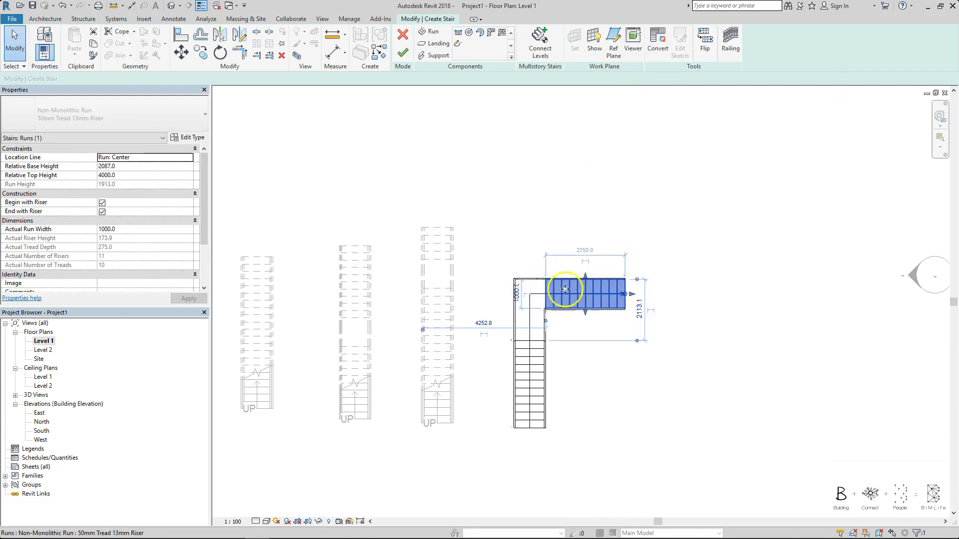
drag(576, 307, 579, 331)
click(606, 392)
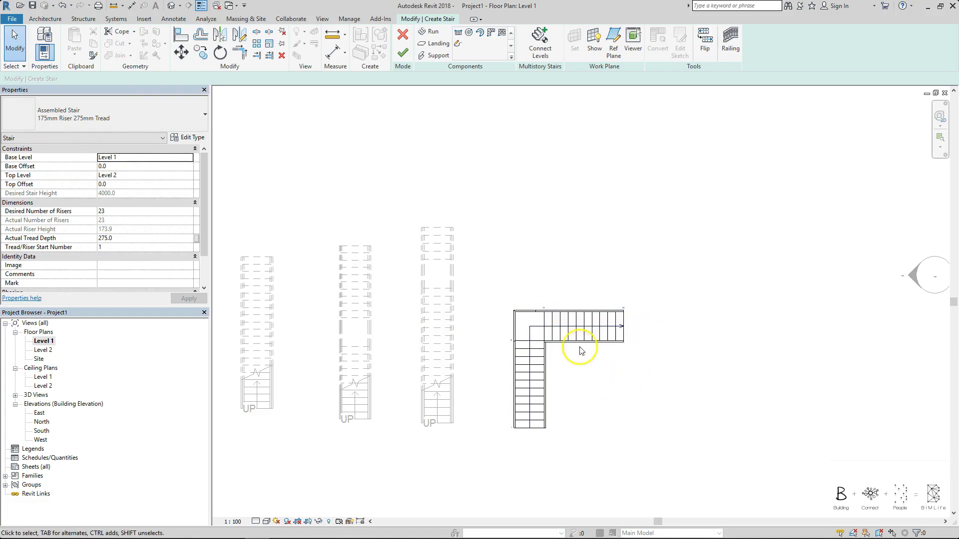
- Move the upper run up and away from the corner to extend the L-shaped landing, and finish the stair
click(590, 335)
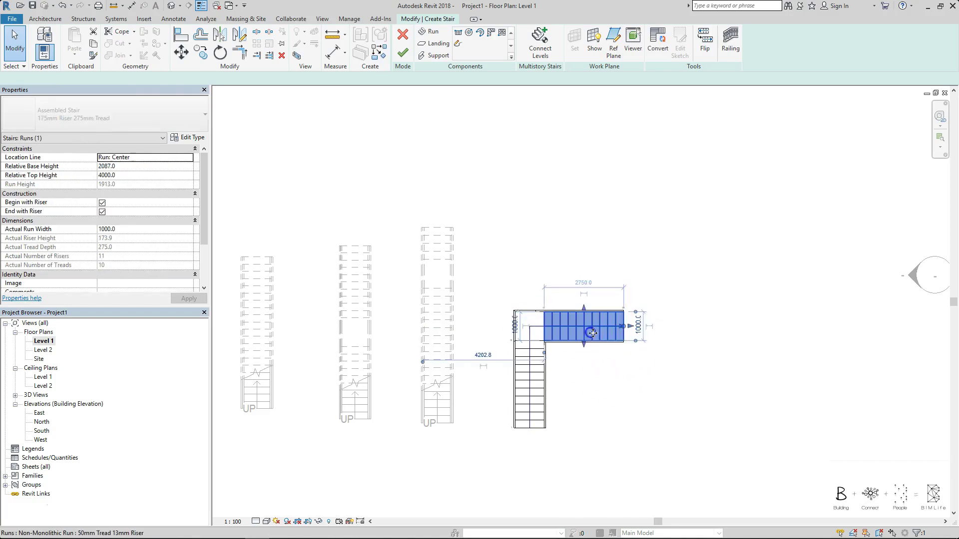
drag(591, 334, 636, 268)
click(549, 328)
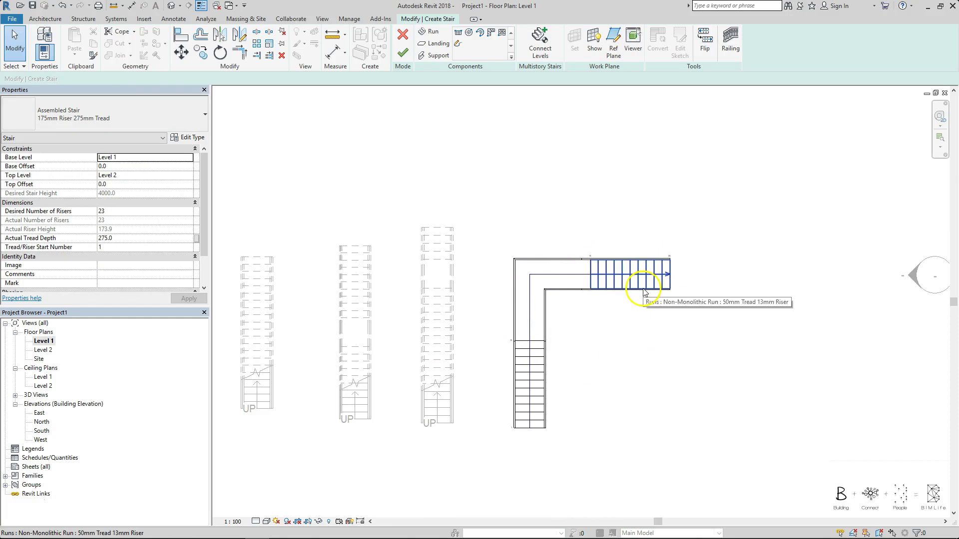
click(407, 59)
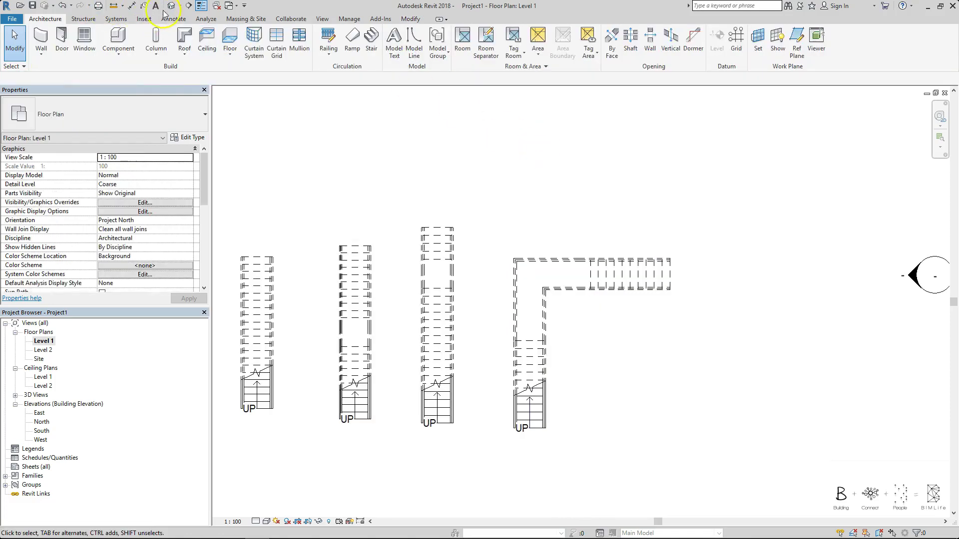
- Examine the L-shaped stair and its railings beside the straight stairs in the default 3D view
click(171, 7)
middle_drag(576, 302, 297, 223)
middle_drag(657, 302, 599, 325)
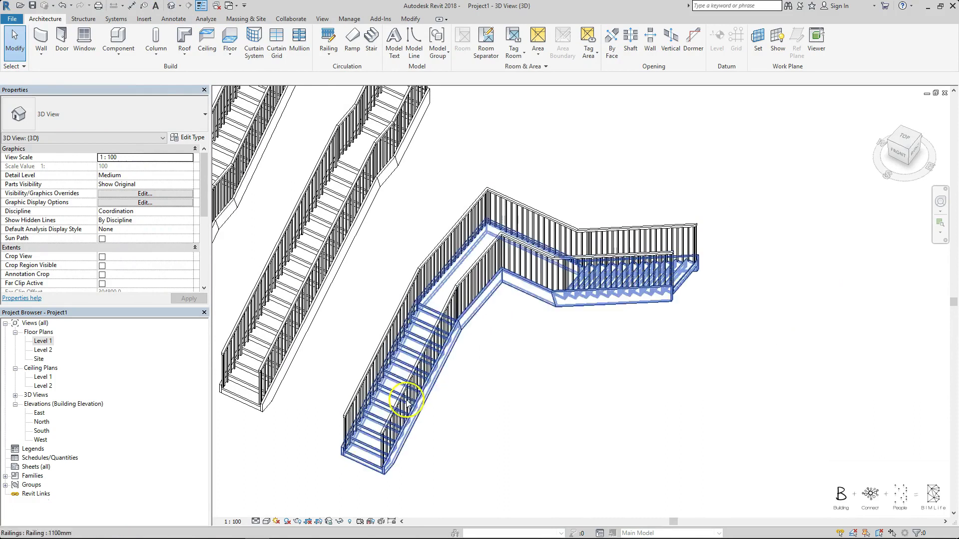
scroll(560, 289, down, 3)
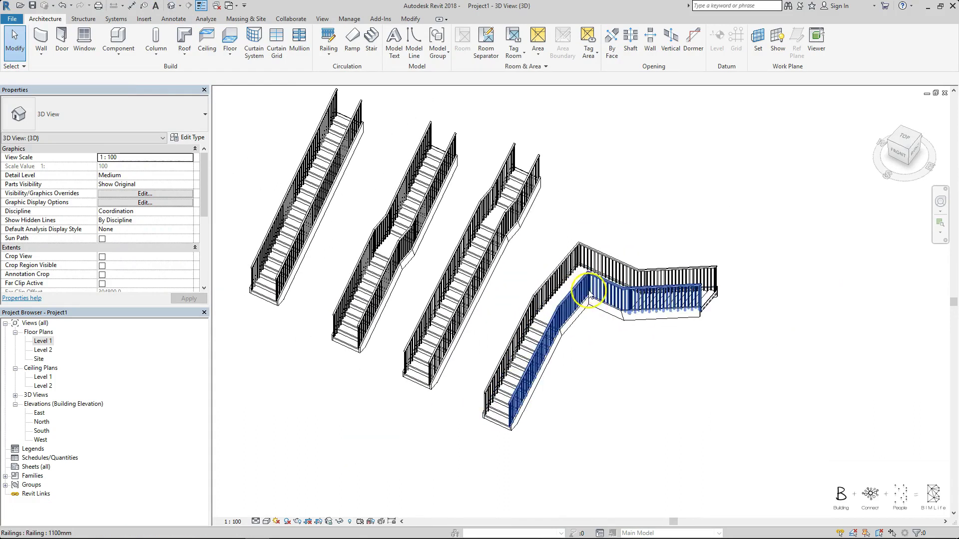
middle_drag(684, 274, 681, 285)
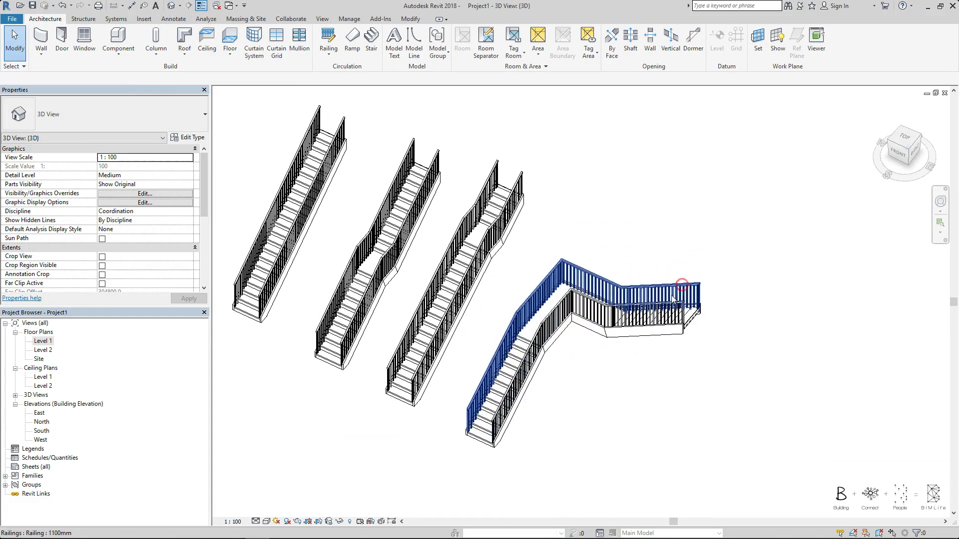
- In the Level 1 plan, start another stair beside the L-shaped one and draw a vertical 6-riser run about 1375 mm long
double_click(43, 341)
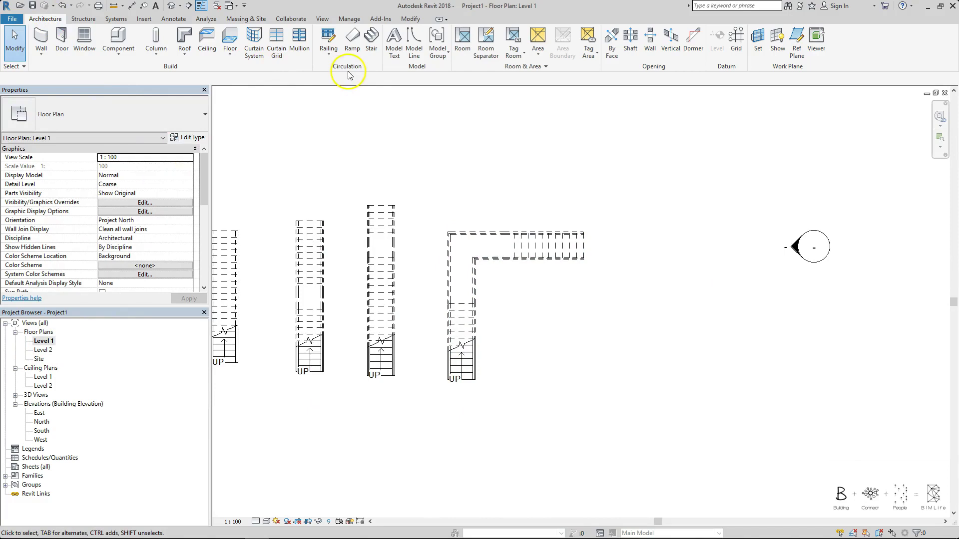
click(370, 50)
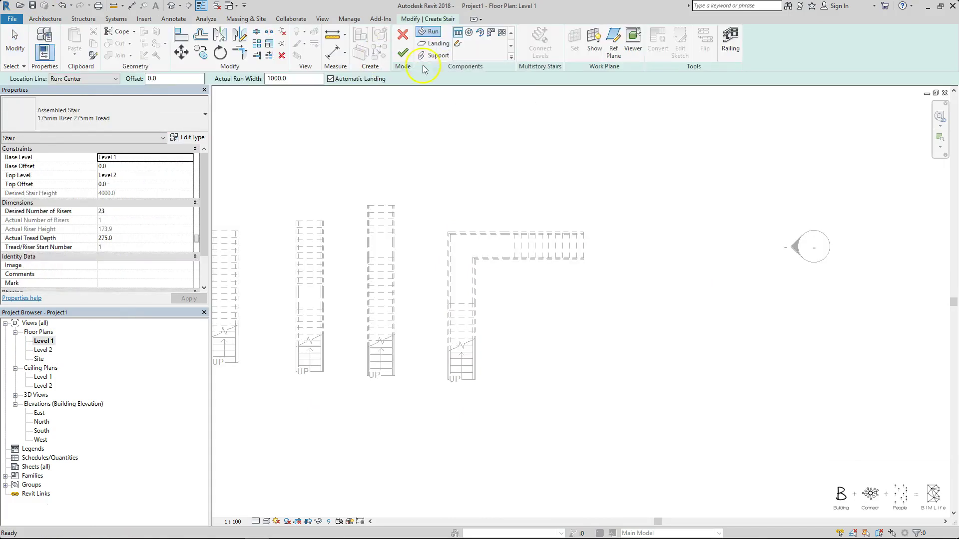
click(614, 383)
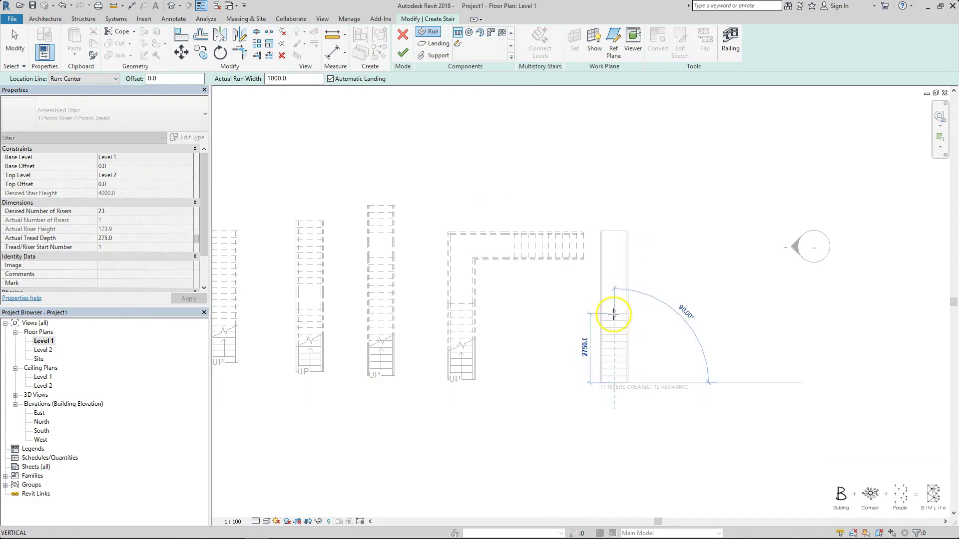
click(613, 345)
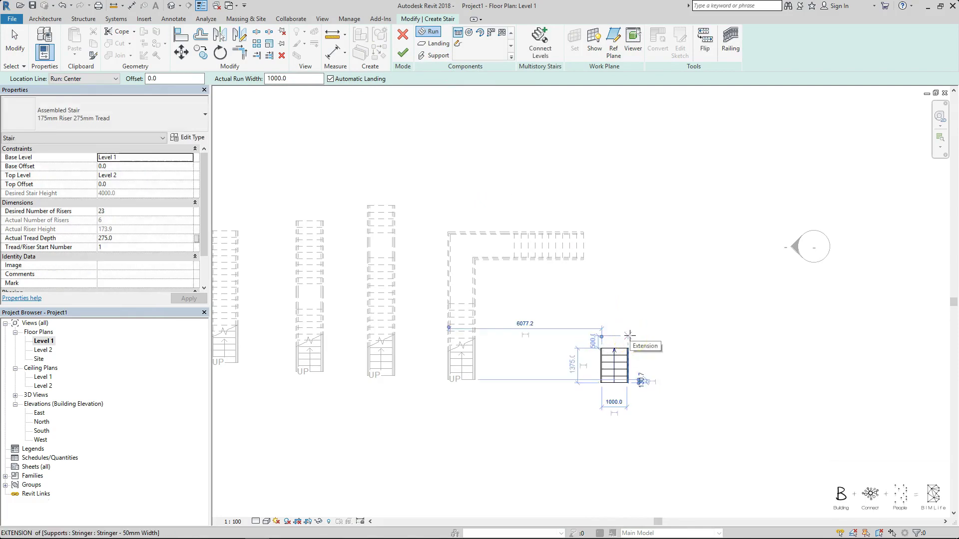
- Draw a horizontal second run of 11 risers, about 2750 mm long, above the first run with an automatic corner landing
scroll(629, 335, up, 2)
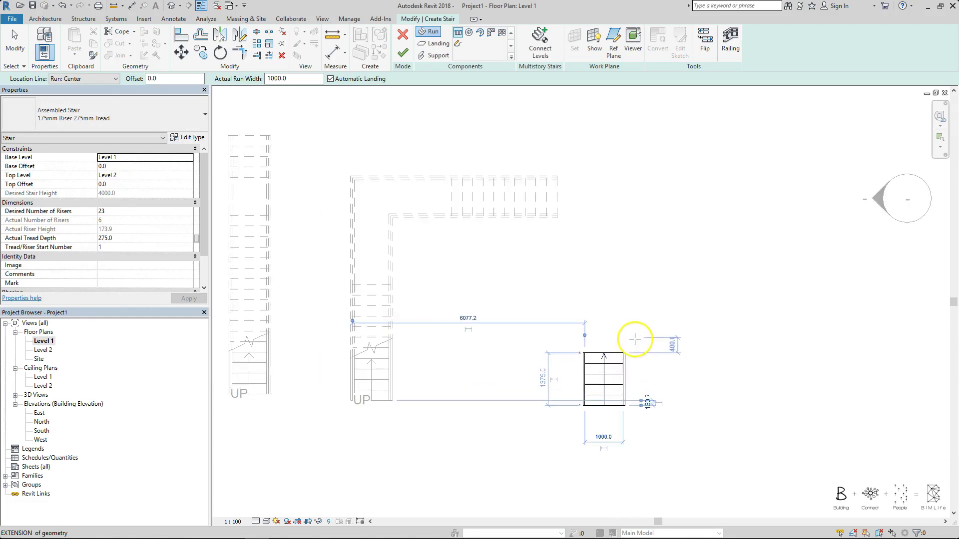
click(626, 311)
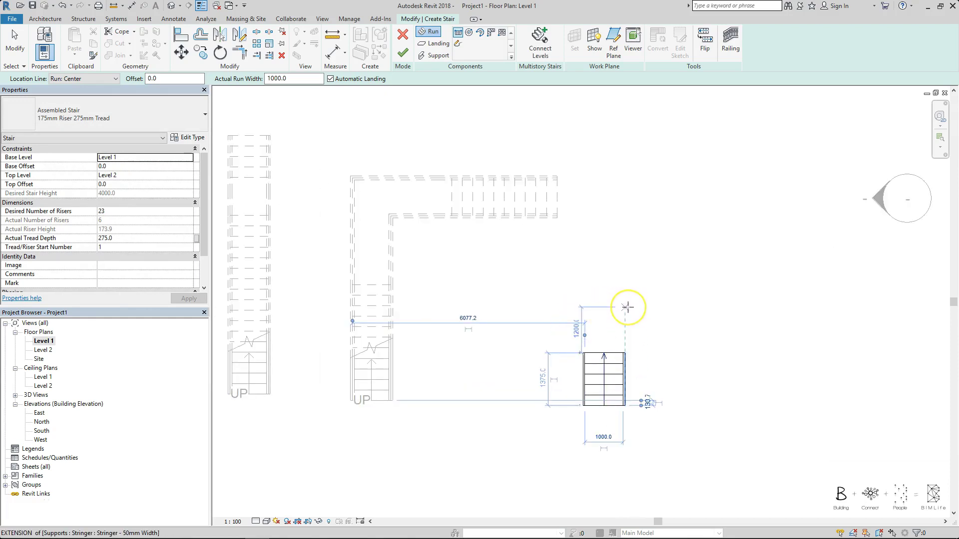
click(624, 300)
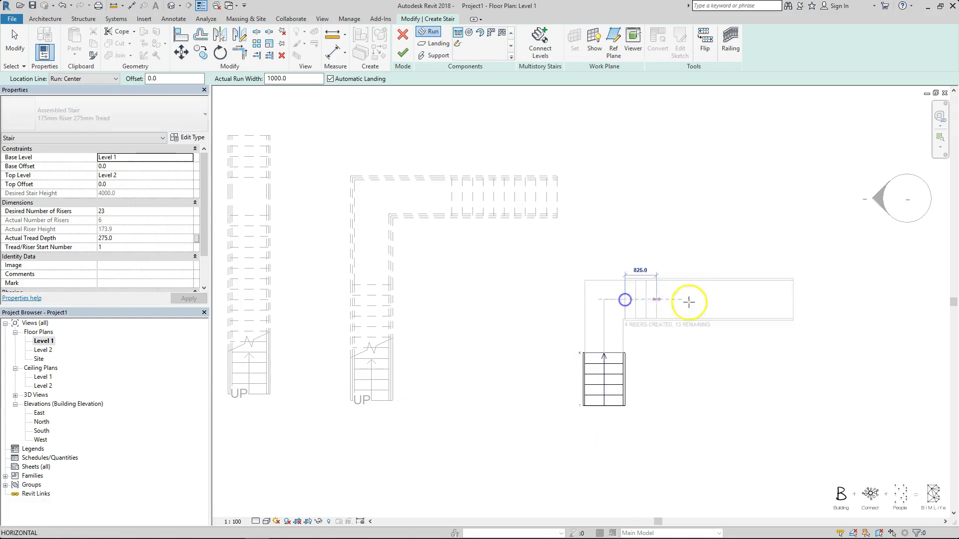
middle_drag(715, 302, 615, 278)
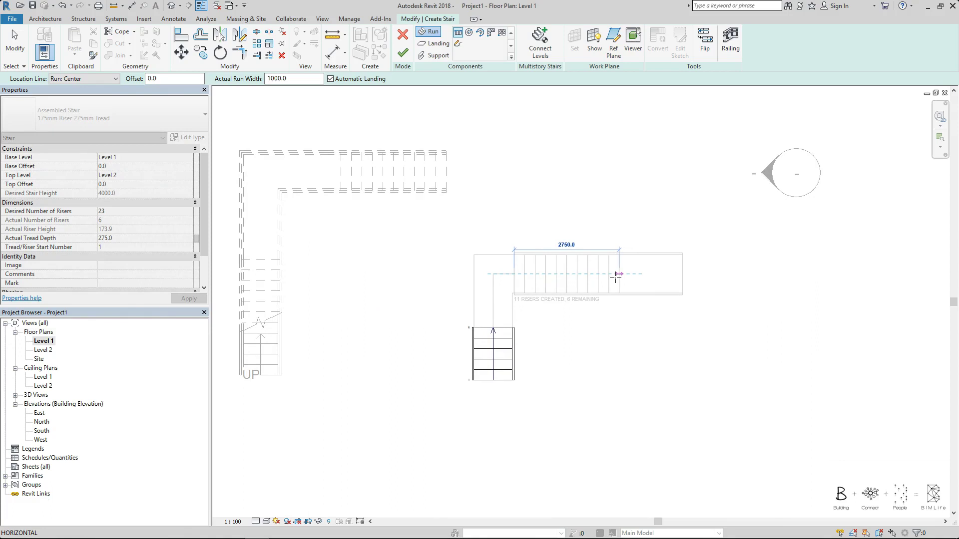
click(617, 274)
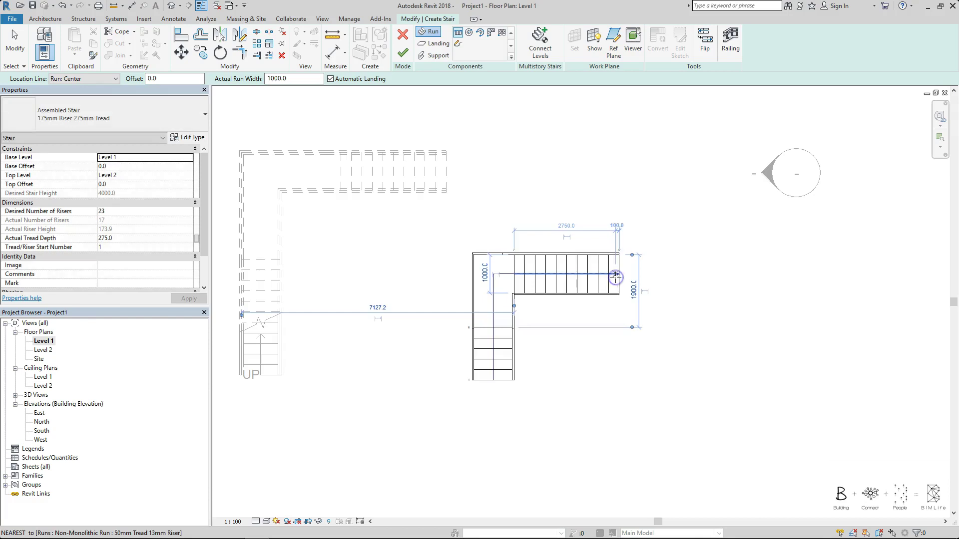
- Draw a downward third run of 6 risers, about 1375 mm long, parallel to the first run to complete the U-shaped stair
click(664, 295)
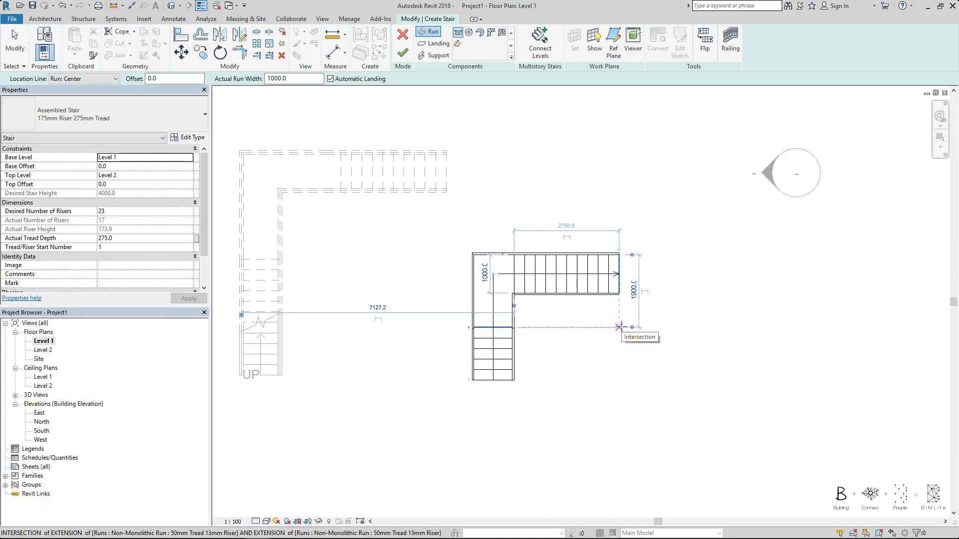
click(646, 329)
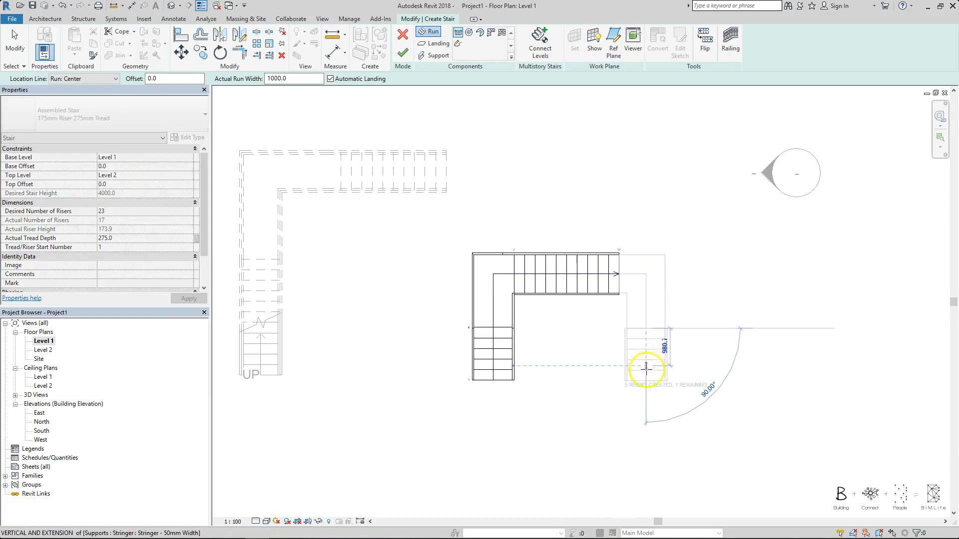
click(646, 384)
key(Escape)
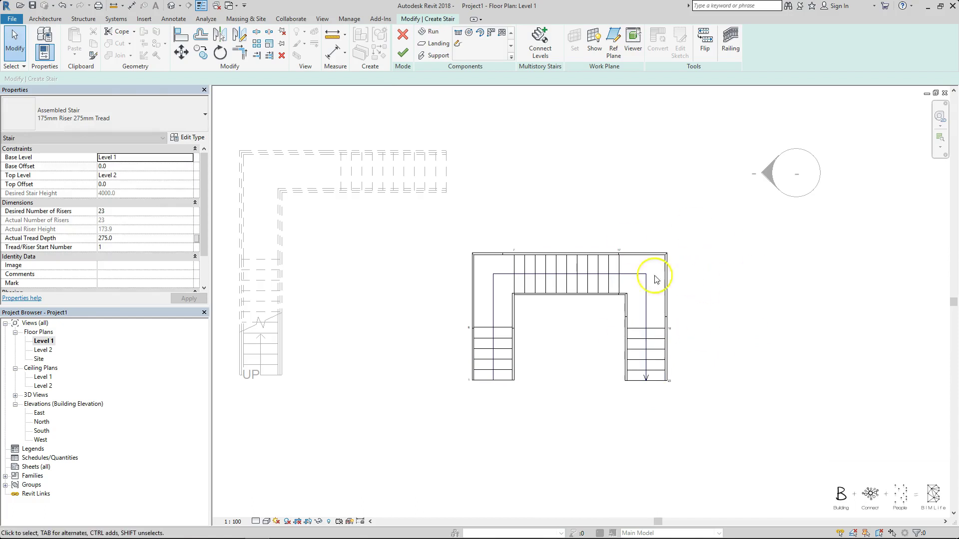
- Move the third run of the U-shaped stair up and inward against the end of the second run, shrinking the corner landing
click(649, 352)
click(717, 348)
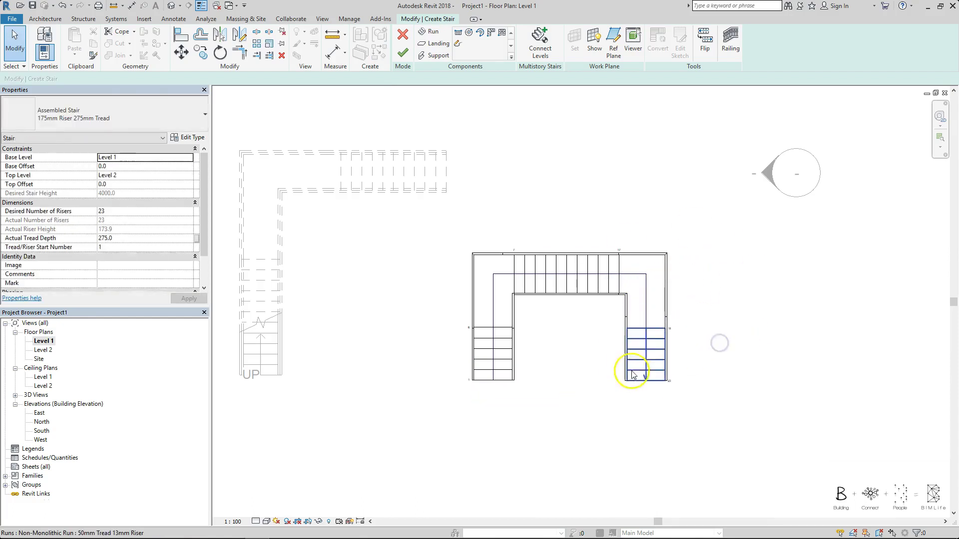
click(652, 351)
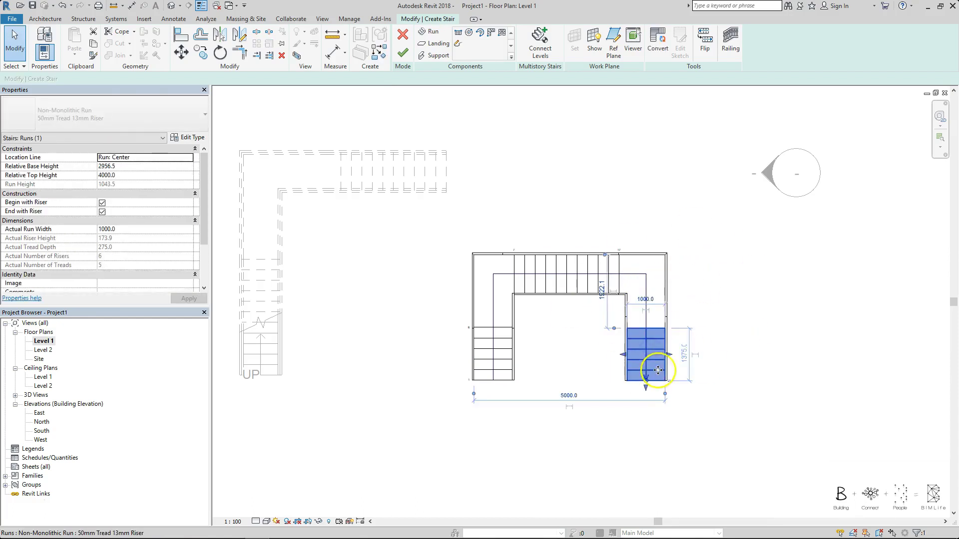
drag(635, 333, 633, 306)
click(736, 282)
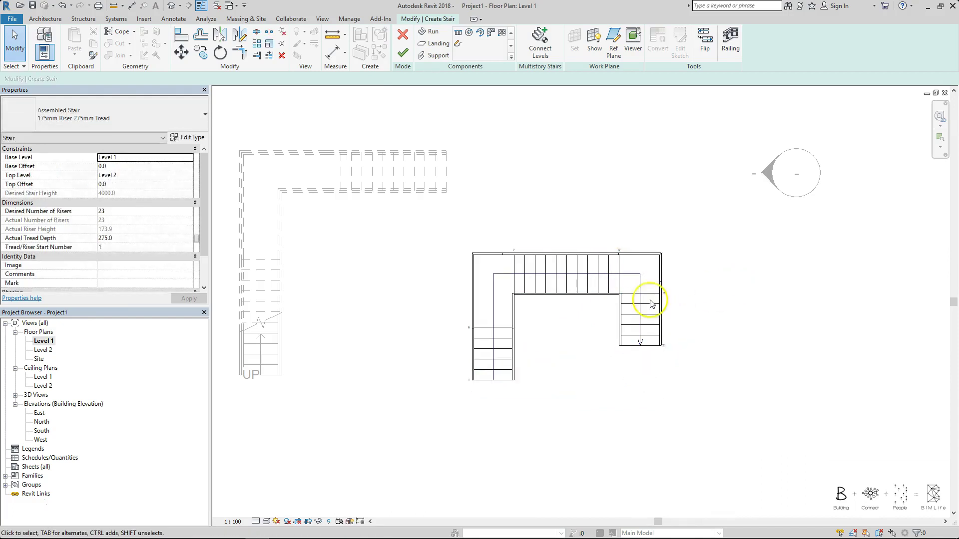
- Move the first run up to meet the second run, matching the opposite leg, and finish the U-shaped stair
click(496, 349)
drag(500, 330, 499, 295)
click(753, 238)
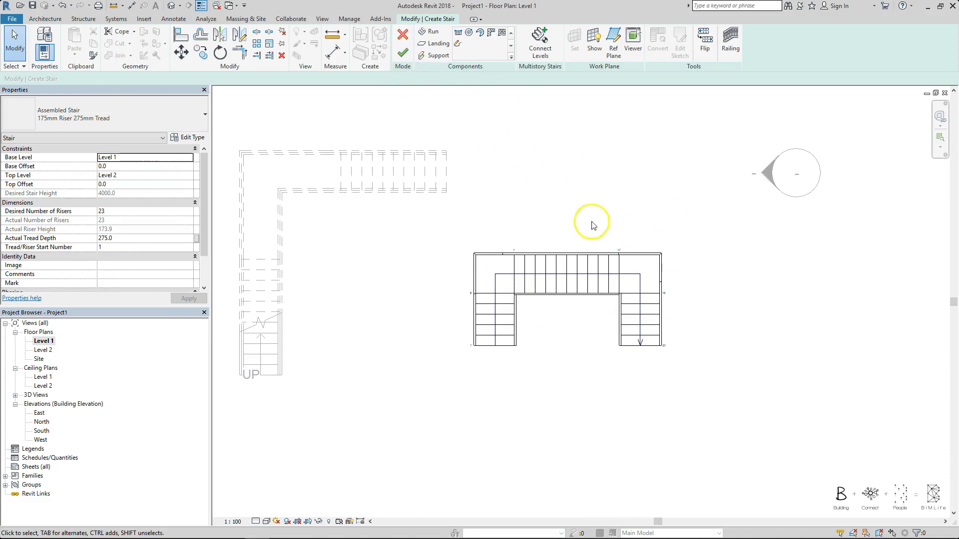
click(402, 55)
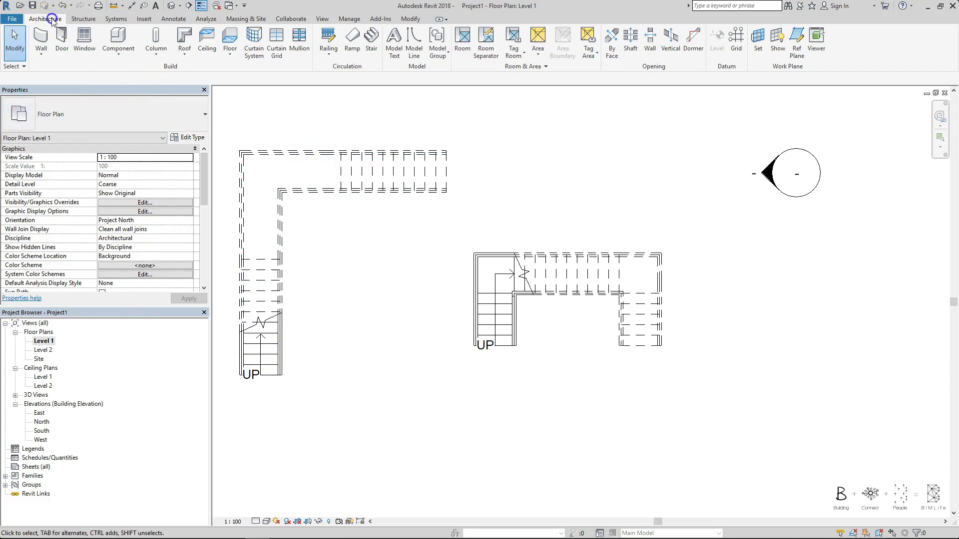
- Start another stair below the existing ones and draw parallel upward and downward runs of 12 and 11 risers with an automatic landing
click(371, 40)
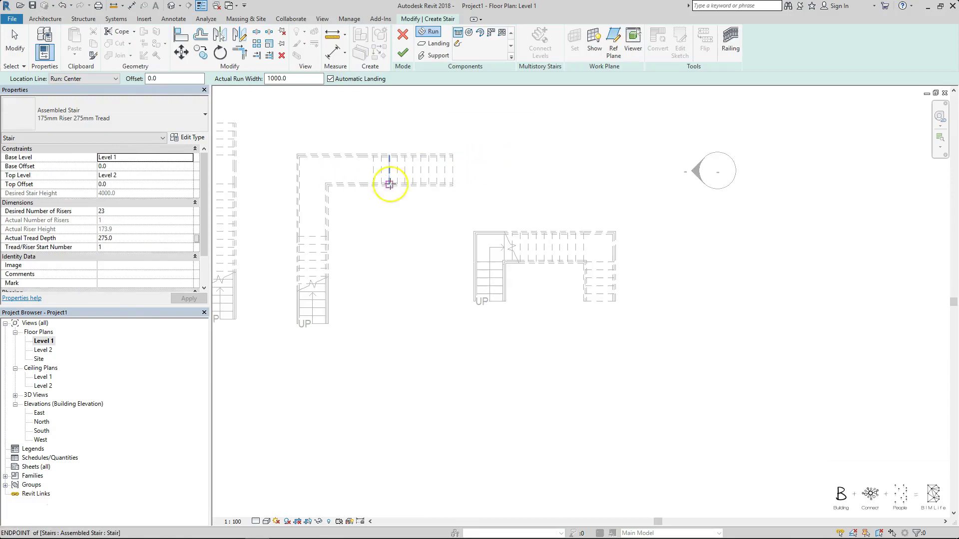
middle_drag(439, 184, 459, 128)
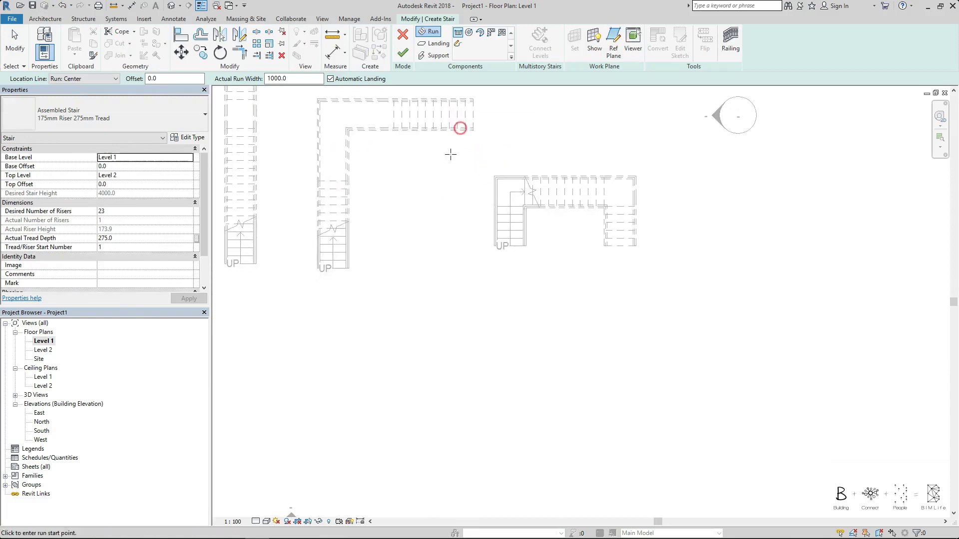
click(439, 368)
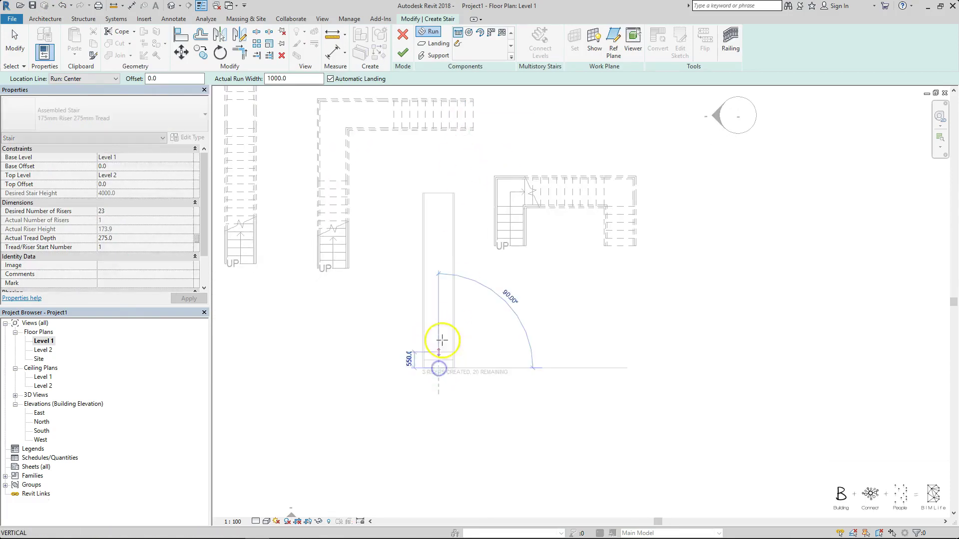
click(439, 280)
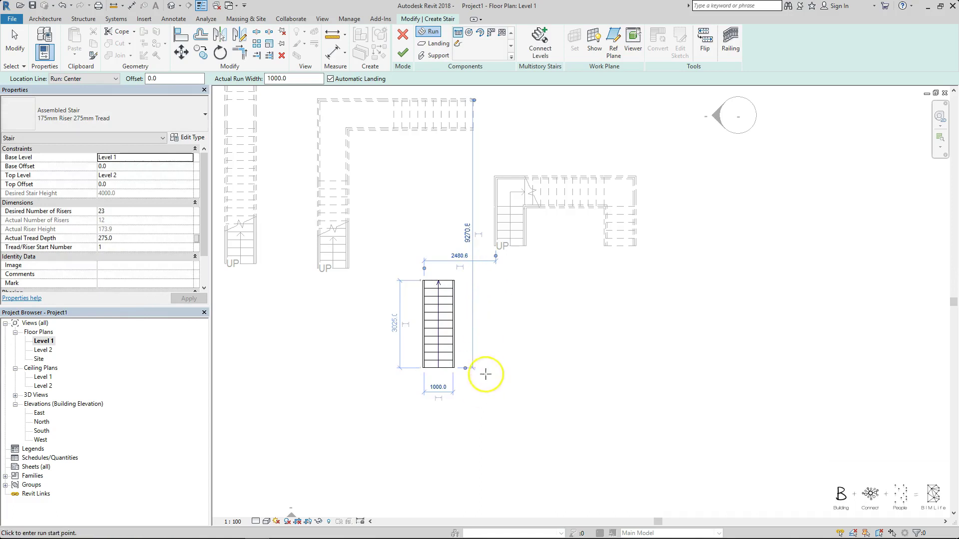
click(484, 278)
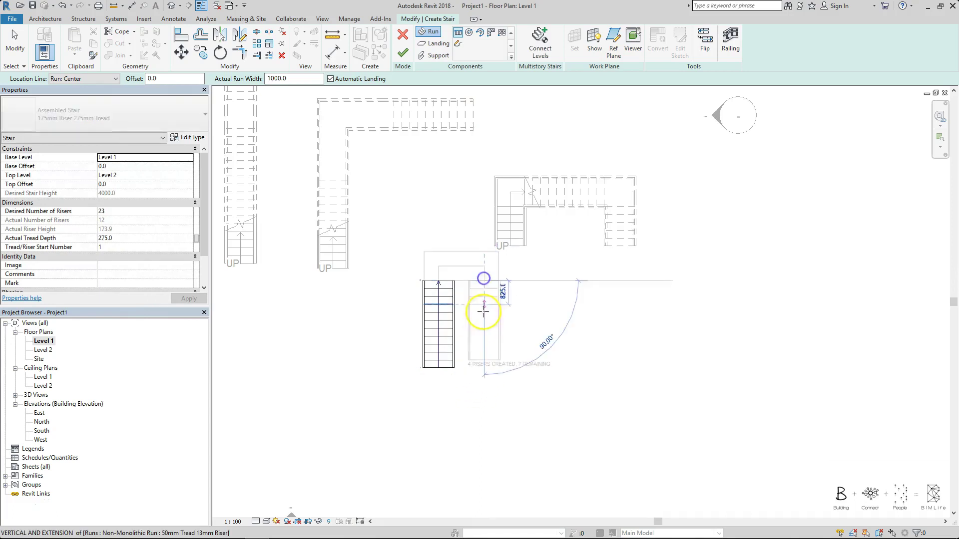
click(484, 369)
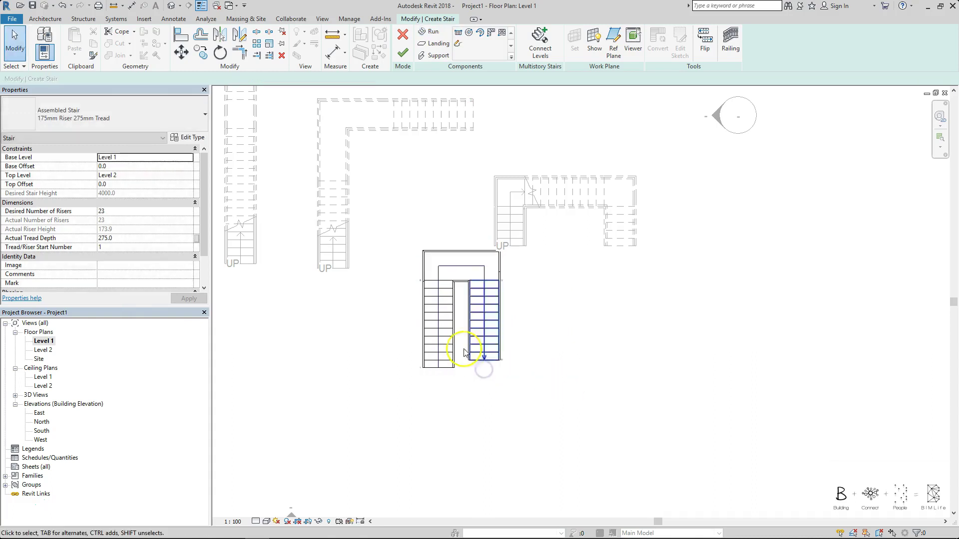
- Move the second run against the first run to close the gap between them, and finish the stair
click(490, 312)
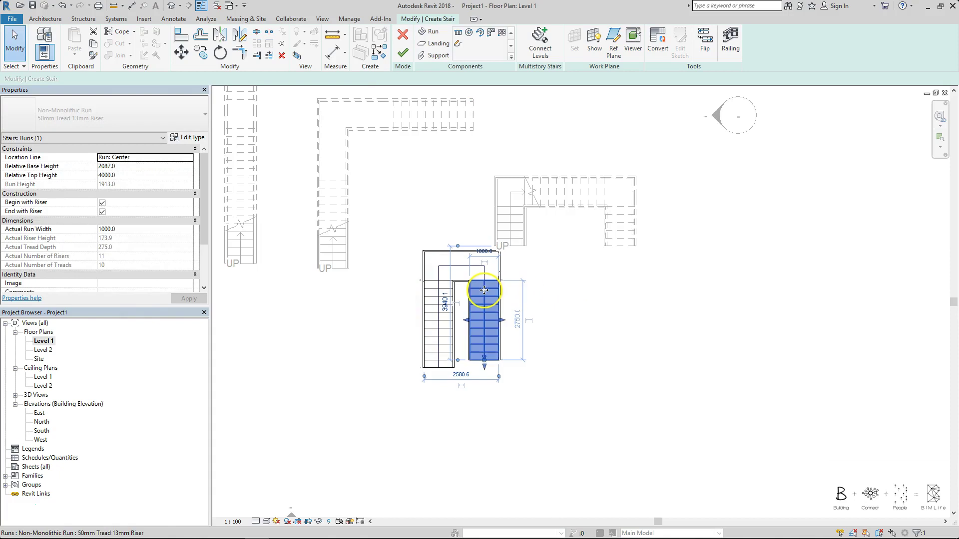
drag(484, 290, 474, 288)
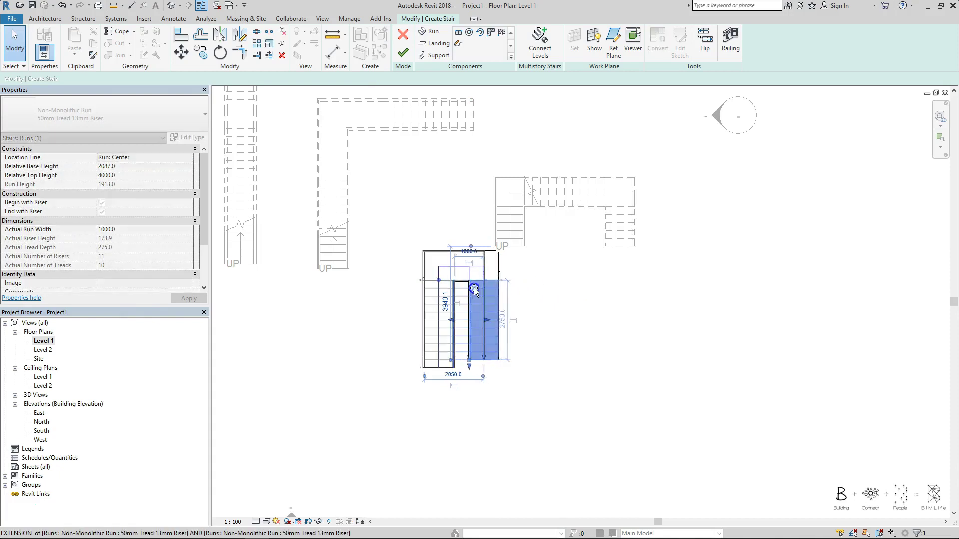
click(546, 307)
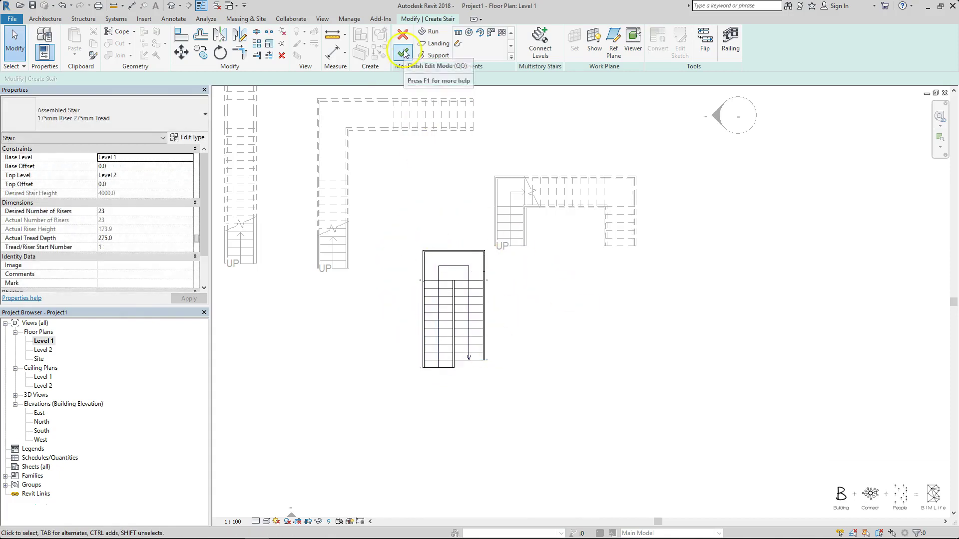
click(403, 53)
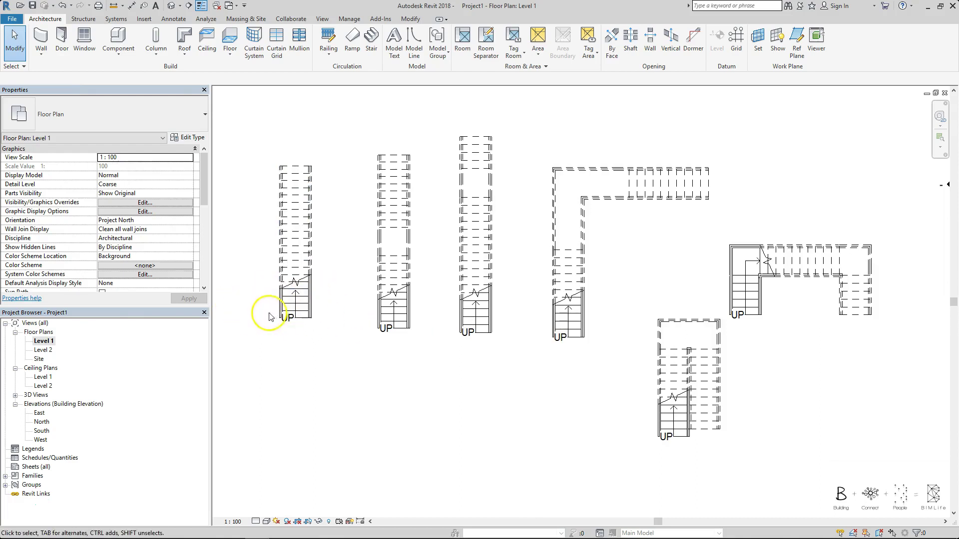
- Open the leftmost straight 22-riser stair for editing and convert its run to a custom sketch-based component
click(310, 224)
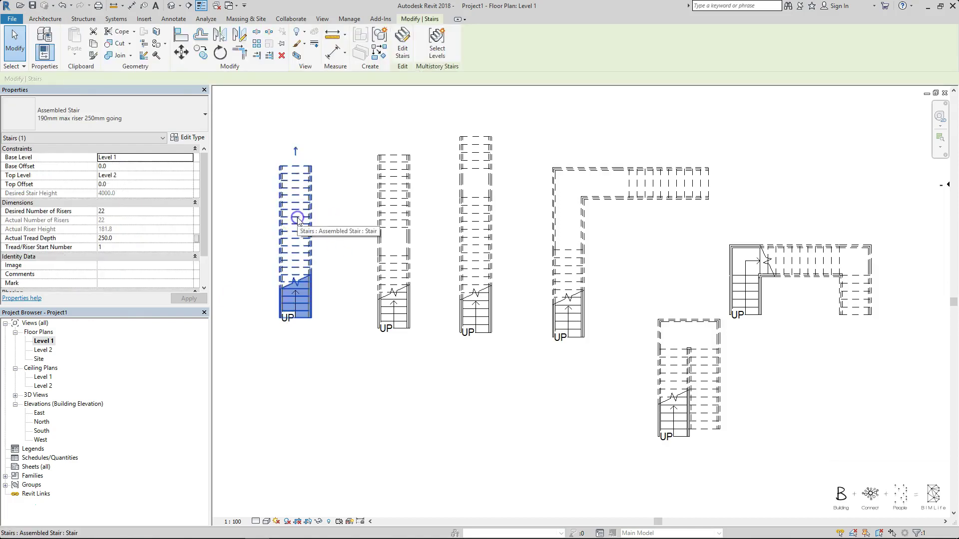
click(410, 50)
middle_drag(356, 233, 448, 235)
click(383, 182)
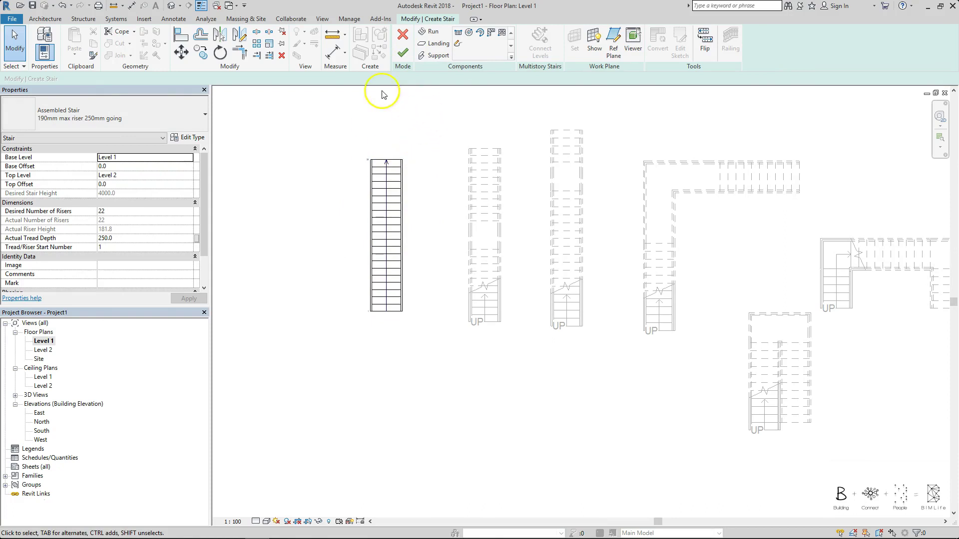
click(403, 190)
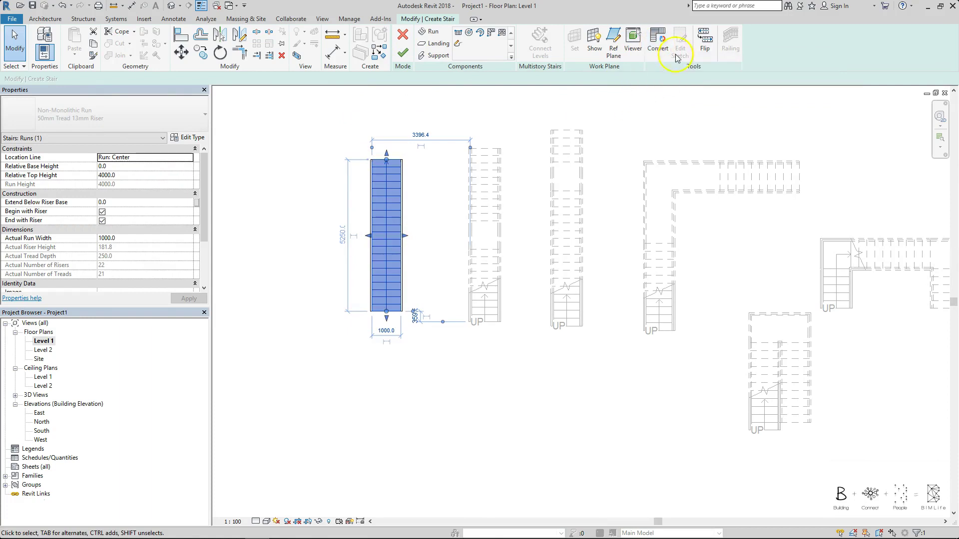
click(388, 164)
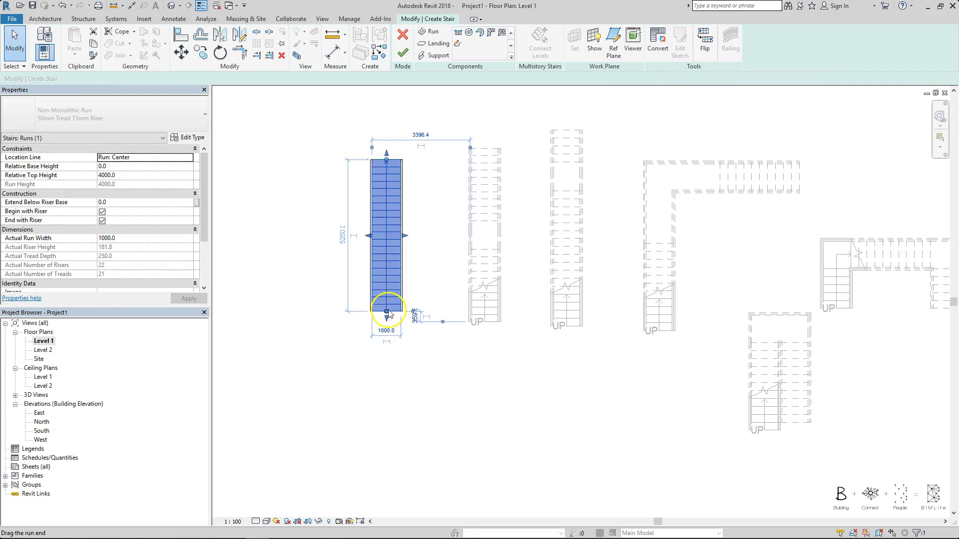
click(405, 183)
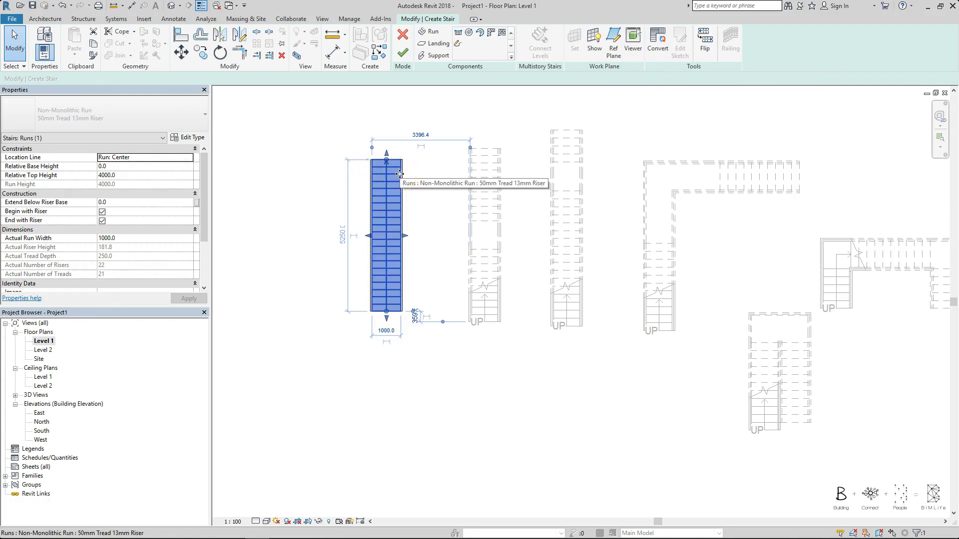
click(393, 244)
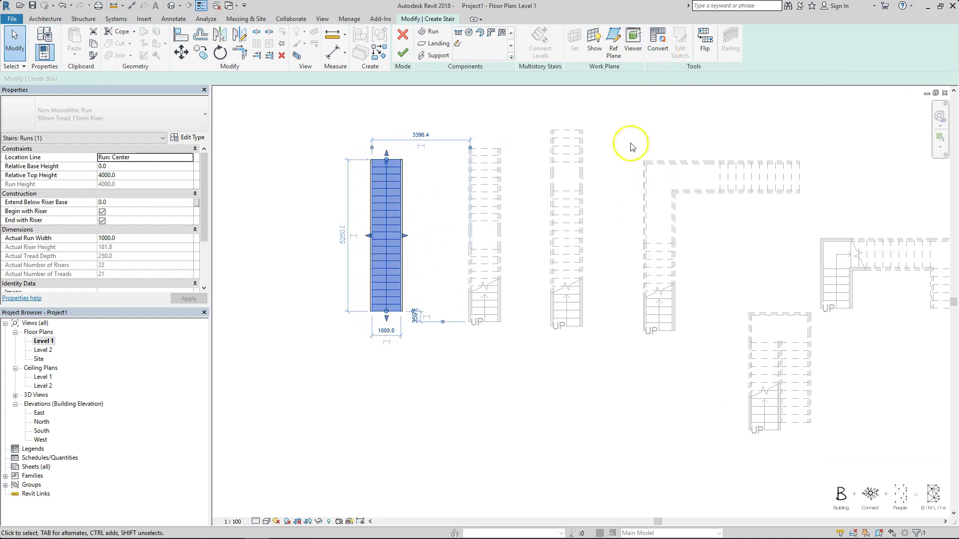
click(668, 49)
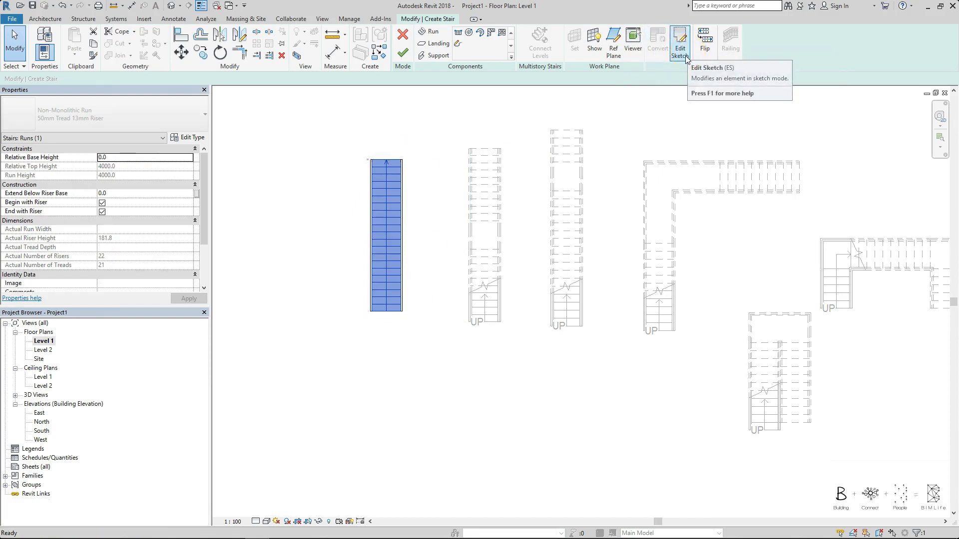
- Edit the run's sketch and draw a 90° boundary arc of 1000 mm radius flaring outward from the fifth riser's left end to the bottom riser's level
click(681, 57)
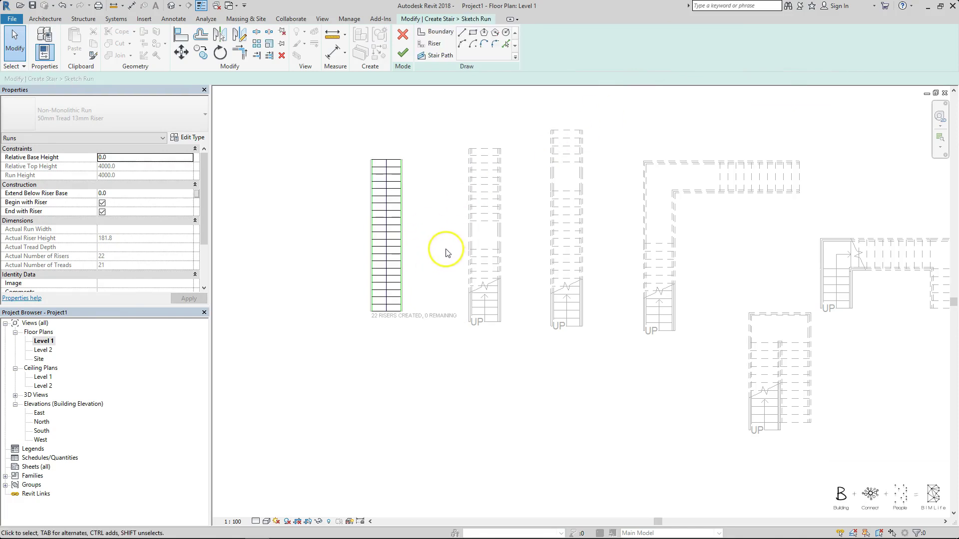
scroll(388, 263, up, 3)
mouse_move(434, 260)
middle_down()
mouse_move(569, 301)
mouse_move(585, 330)
middle_up()
scroll(558, 293, up, 1)
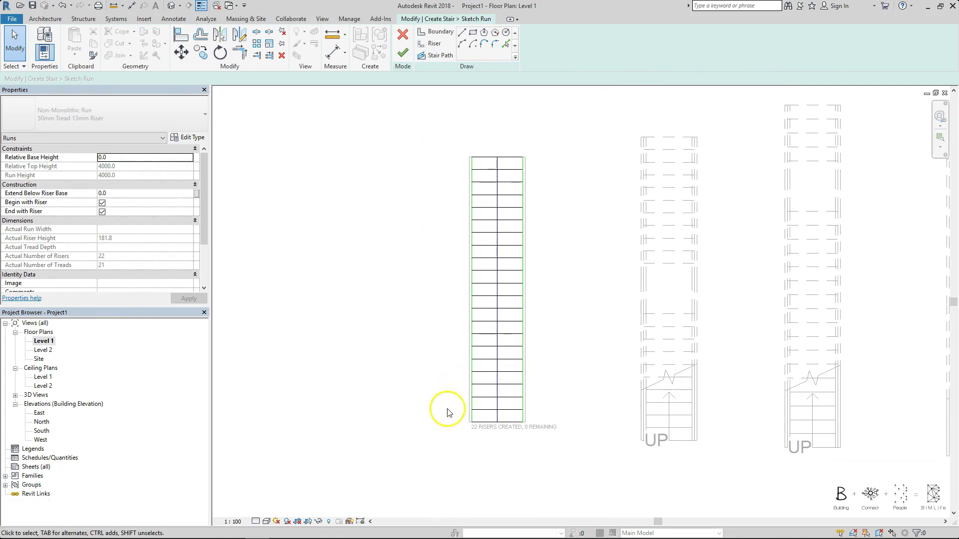
click(462, 45)
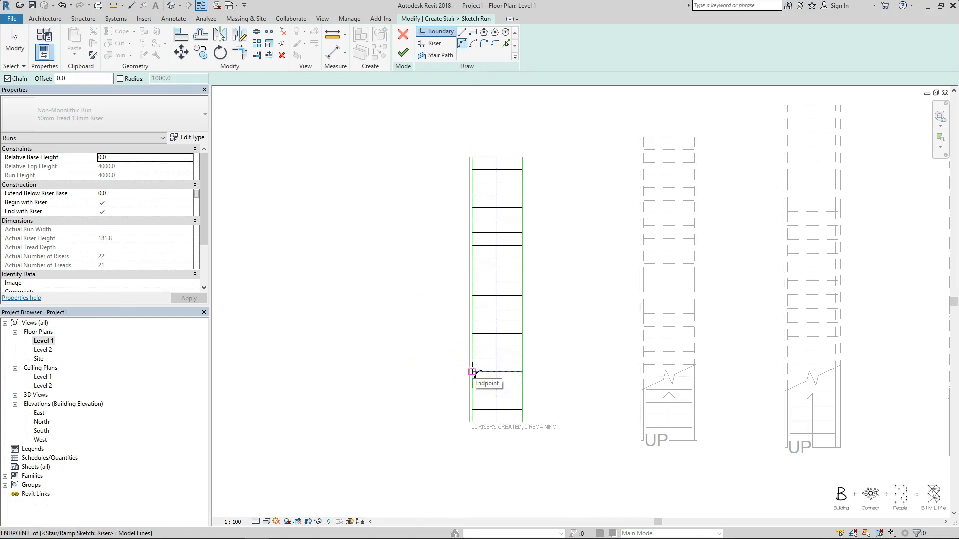
drag(472, 372, 420, 423)
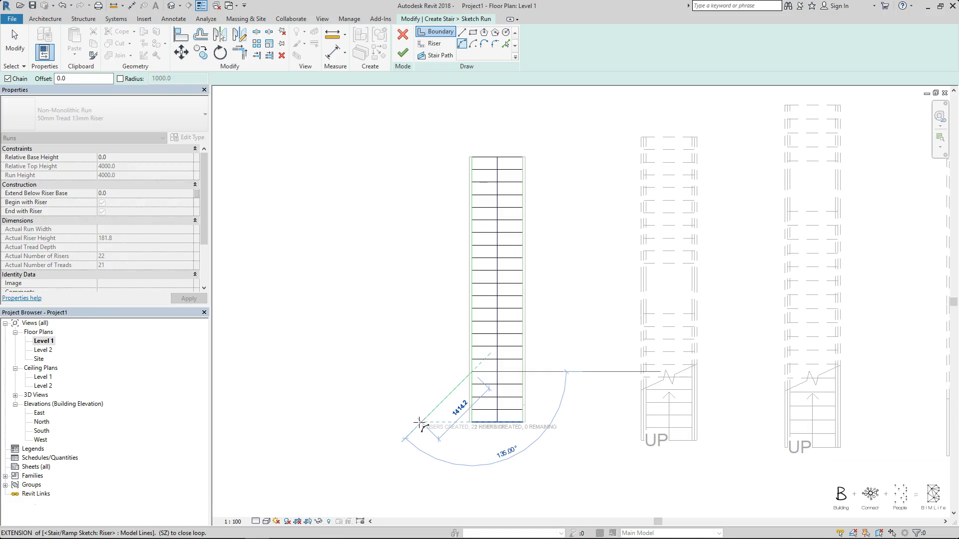
click(420, 423)
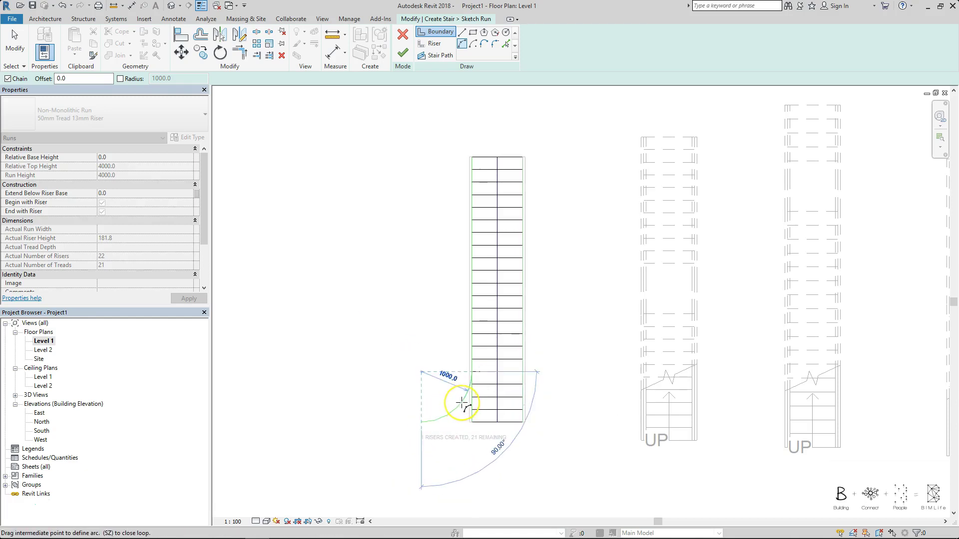
click(462, 402)
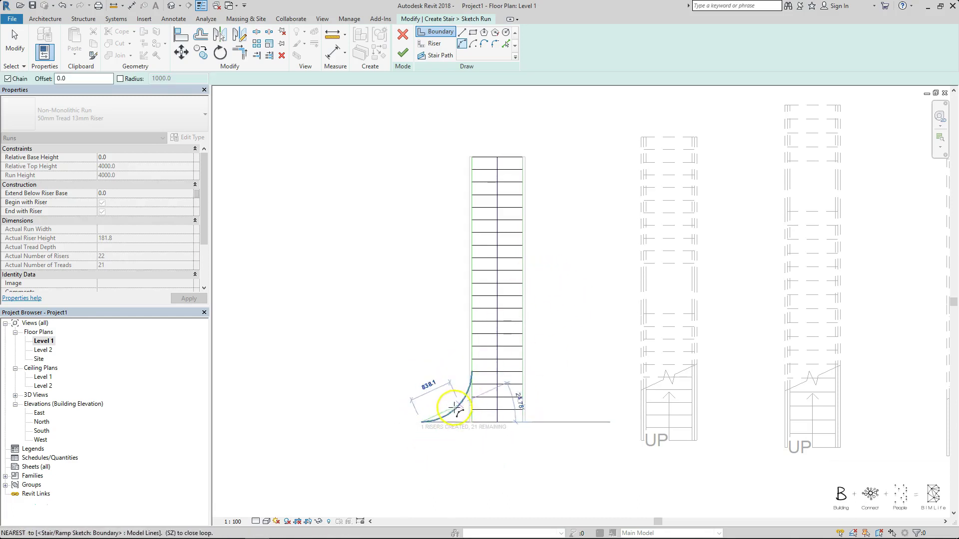
key(Escape)
key(Escape)
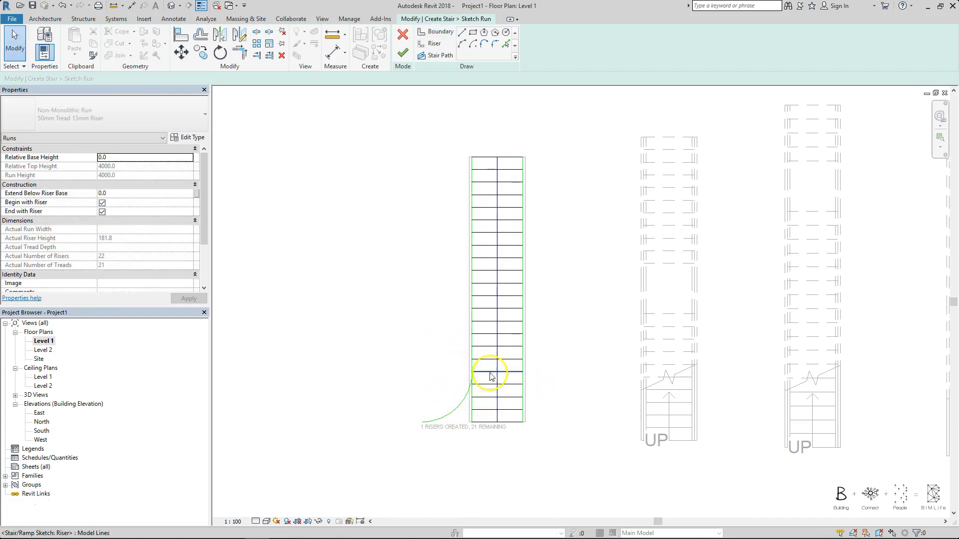
- Mirror the boundary arc about the run's centre line to flare the opposite side of the stair
click(459, 408)
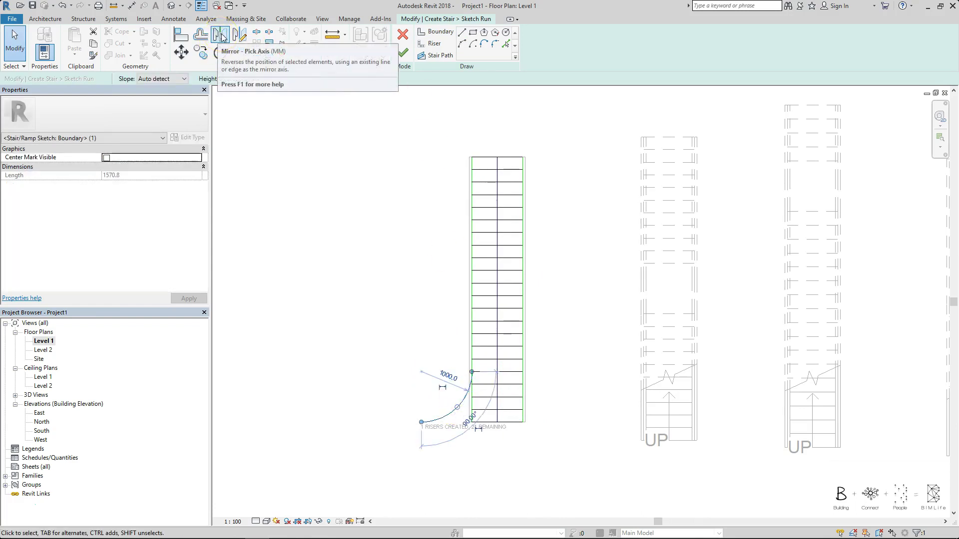
click(222, 36)
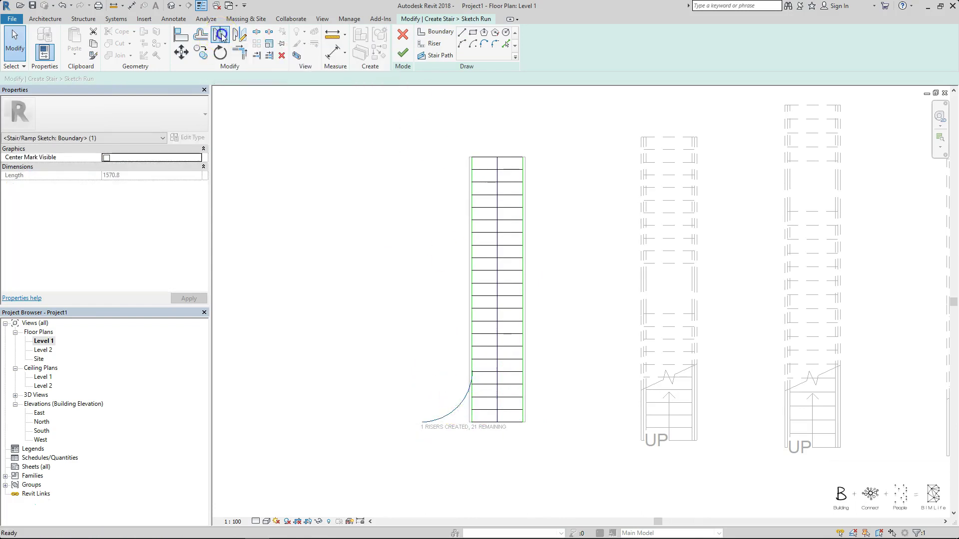
click(498, 343)
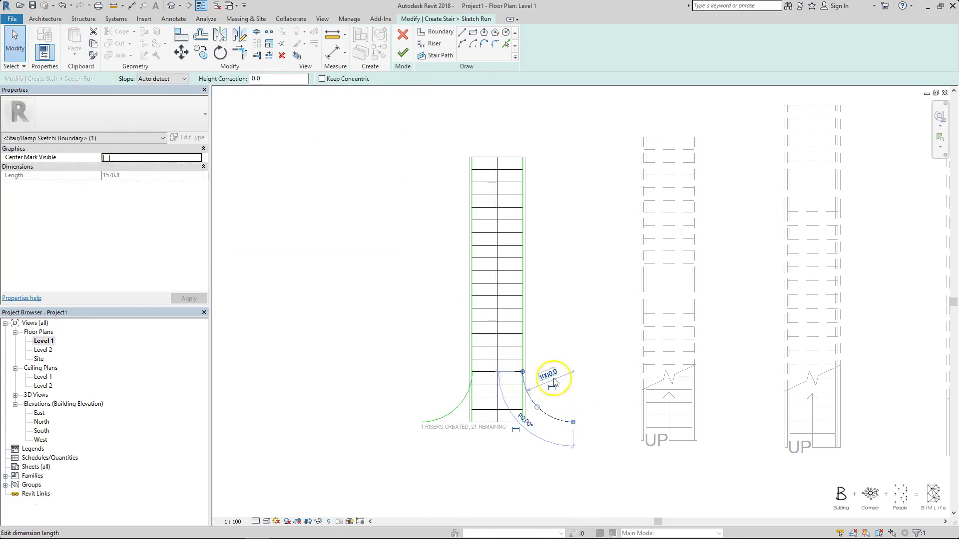
click(582, 351)
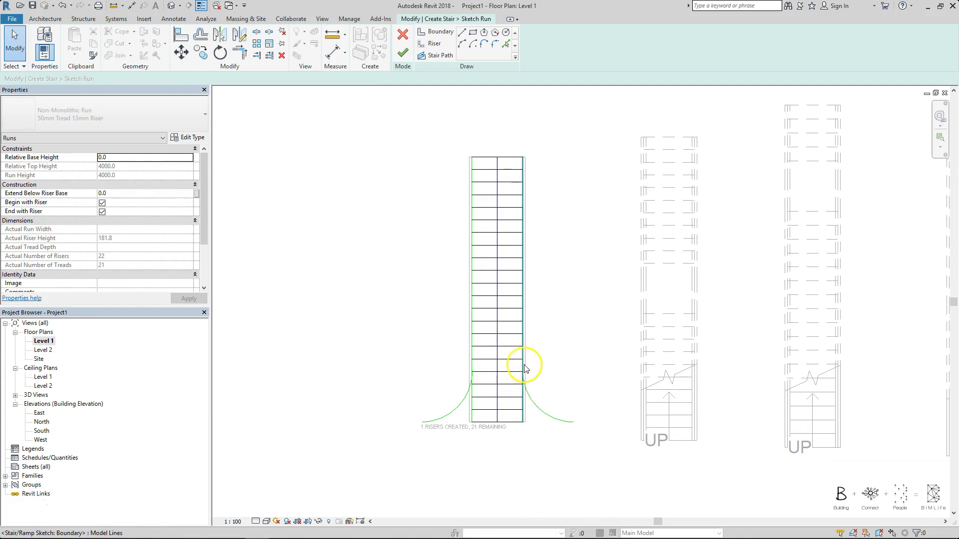
- Shorten both straight boundary lines of the run so their lower ends meet the upper ends of the flared arcs
click(522, 393)
drag(523, 424, 521, 374)
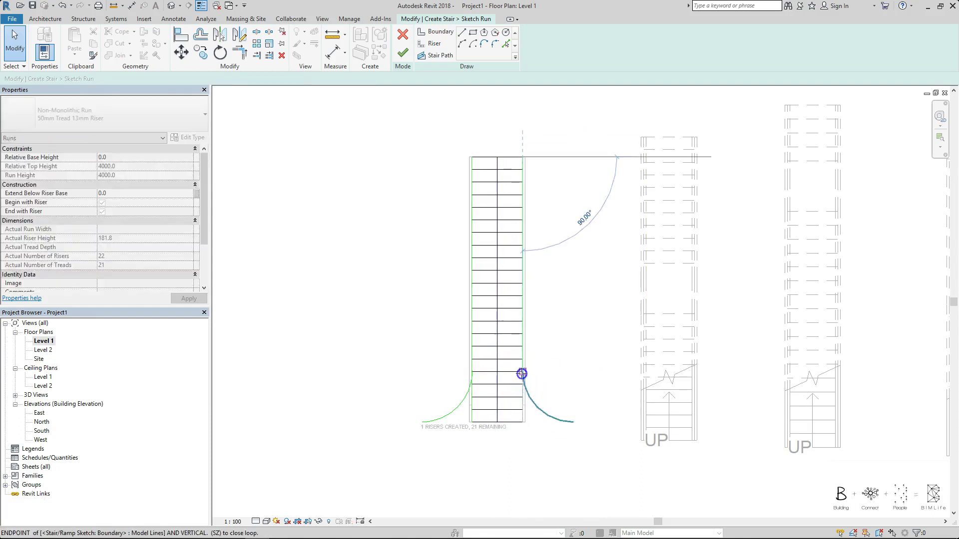
click(543, 371)
click(472, 408)
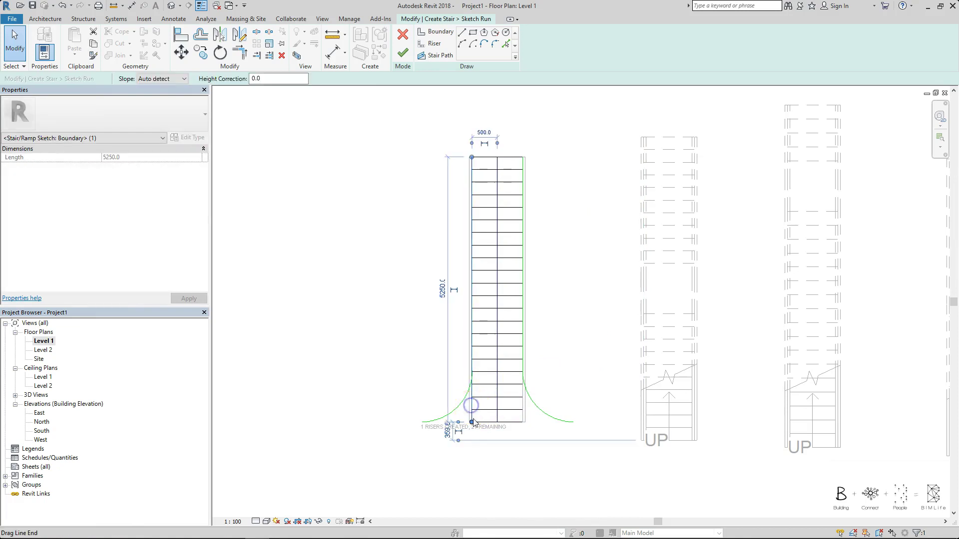
drag(472, 422, 475, 370)
click(601, 328)
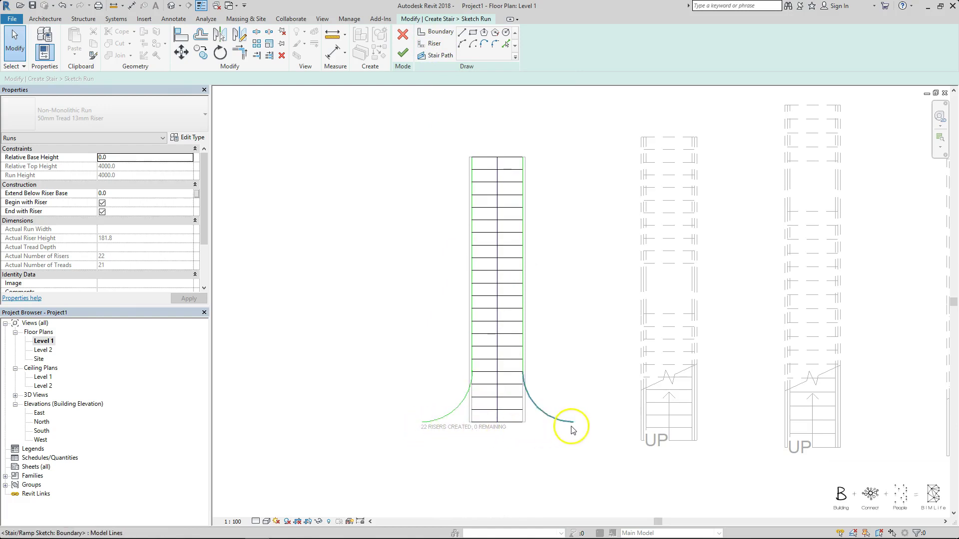
- Extend the bottom four riser lines outward to meet the left flared boundary arc
click(447, 419)
drag(421, 422, 470, 384)
click(488, 410)
click(491, 398)
click(489, 386)
click(531, 368)
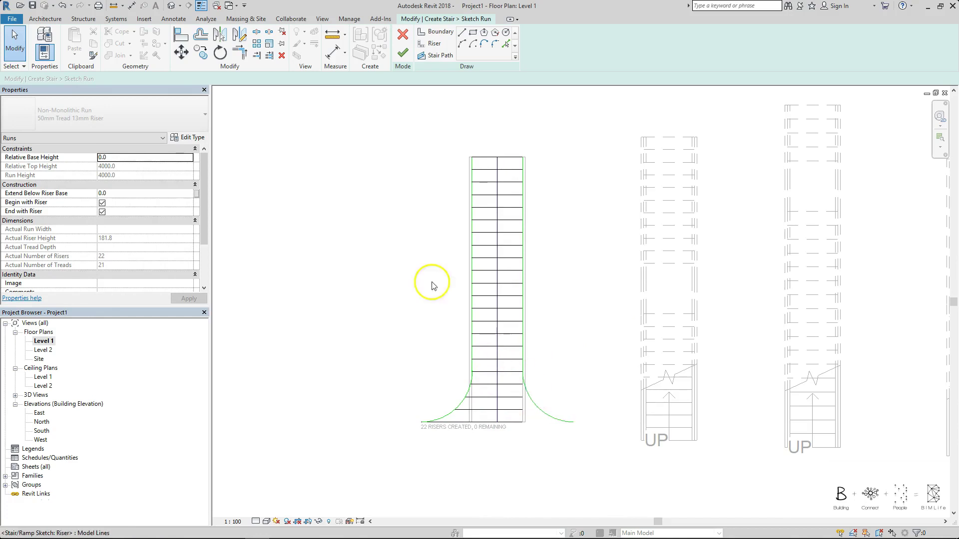
- Extend the same four risers to the right boundary arc with Trim/Extend Multiple Elements, and finish the run sketch and the stair
click(269, 55)
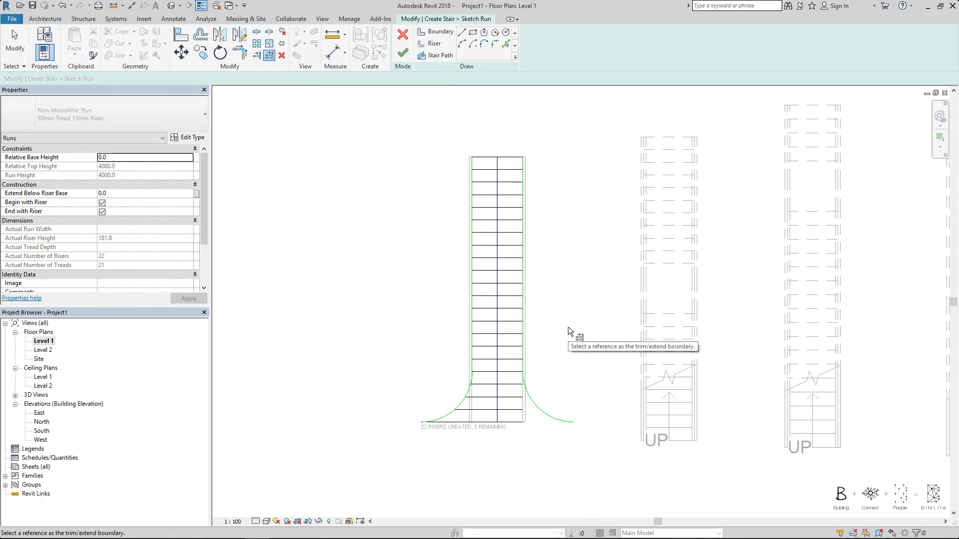
click(539, 412)
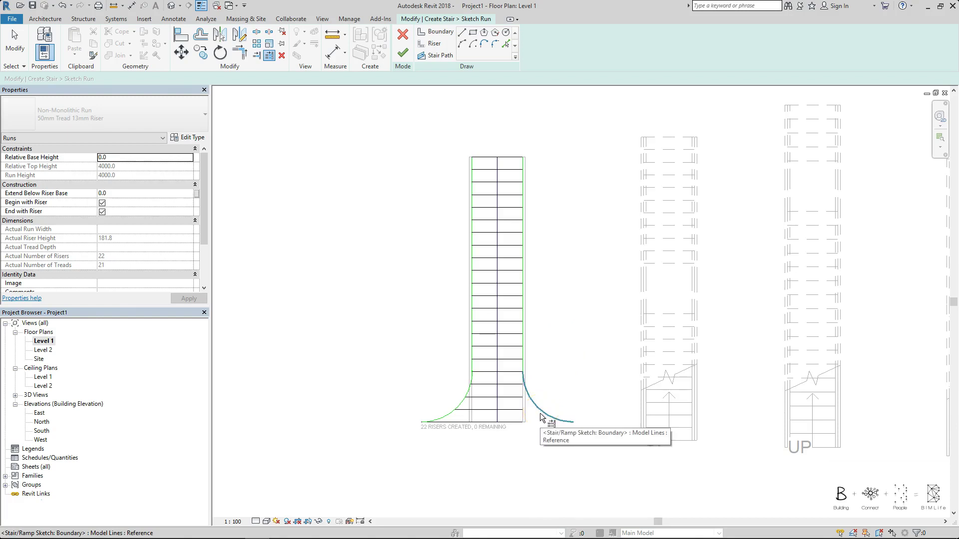
click(545, 412)
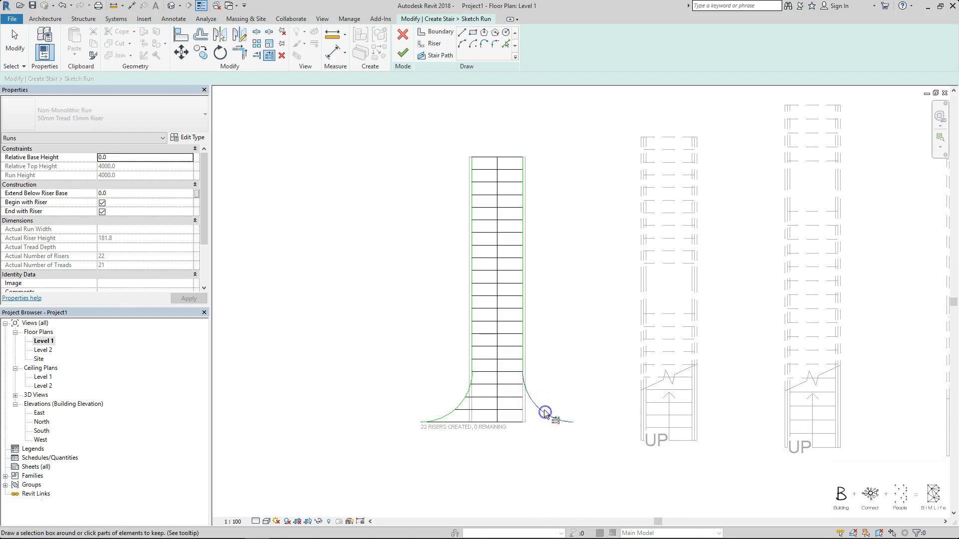
drag(515, 364, 504, 433)
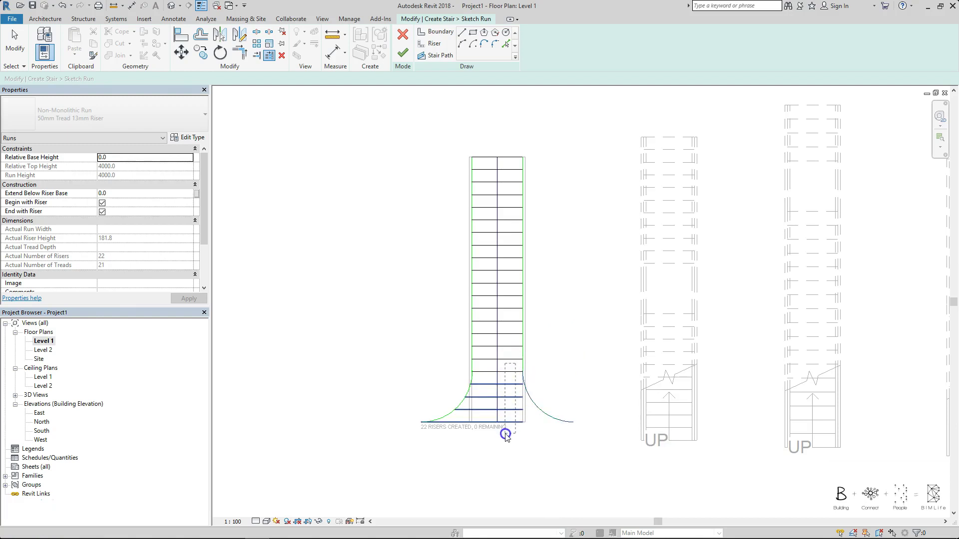
drag(505, 433, 507, 437)
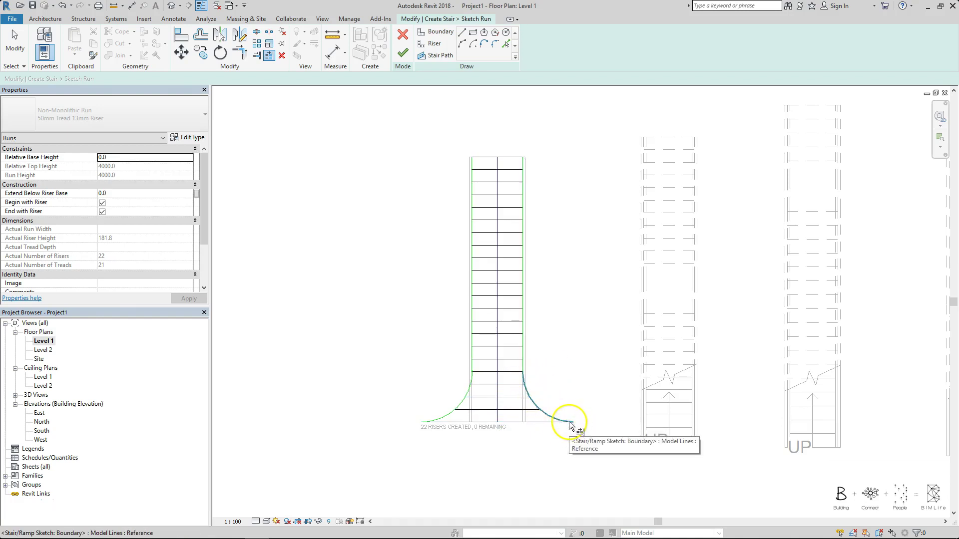
click(399, 55)
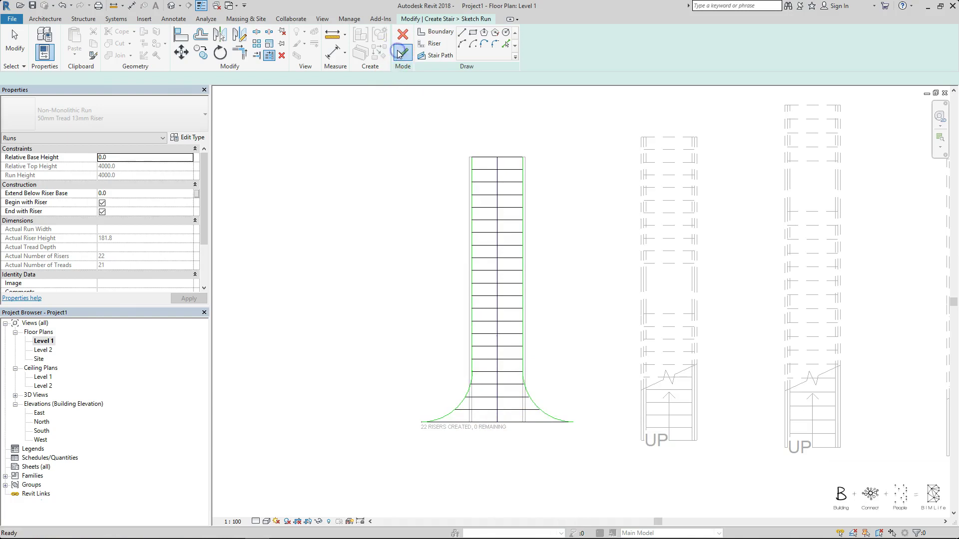
click(404, 53)
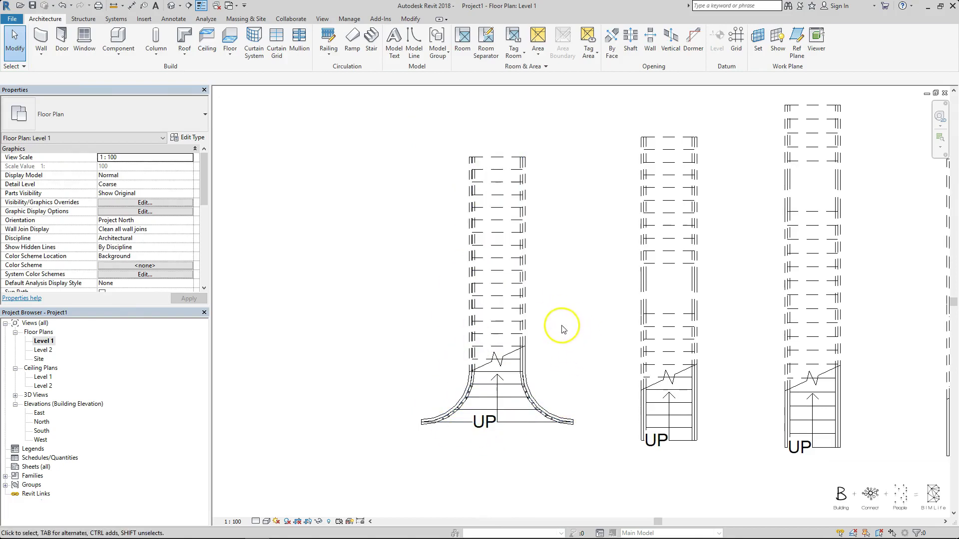
- Examine the flared stair and its railings in plan, and compare it with the other stairs in the default 3D view
middle_drag(558, 315, 531, 319)
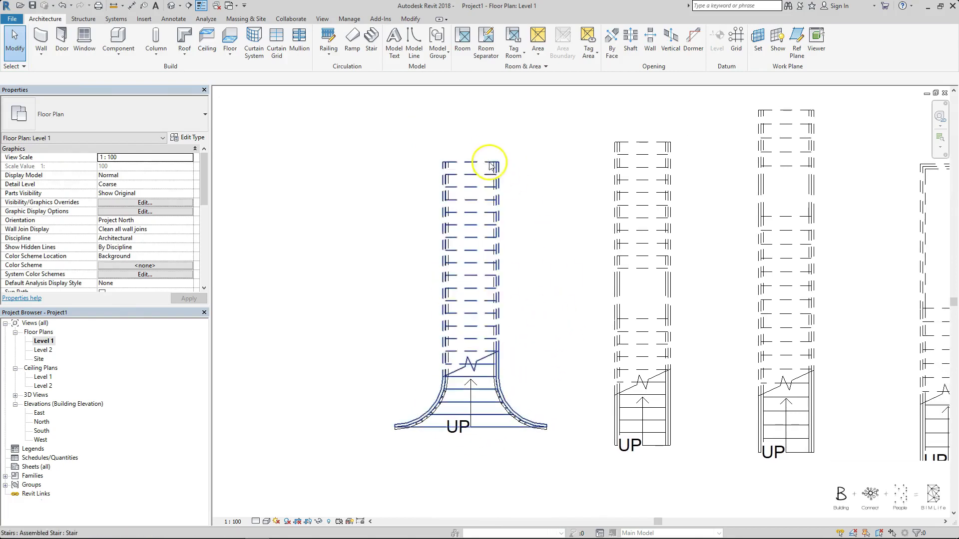
click(496, 367)
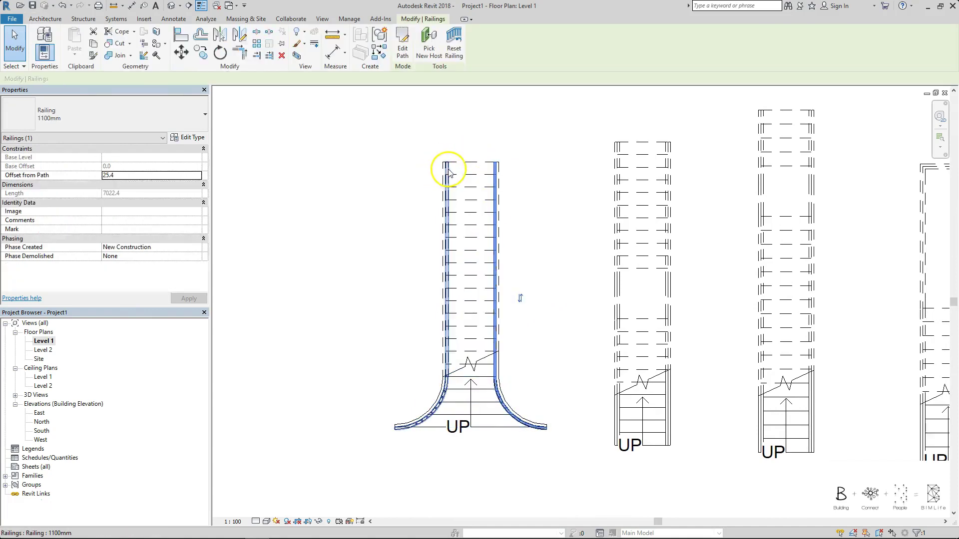
click(409, 170)
click(171, 5)
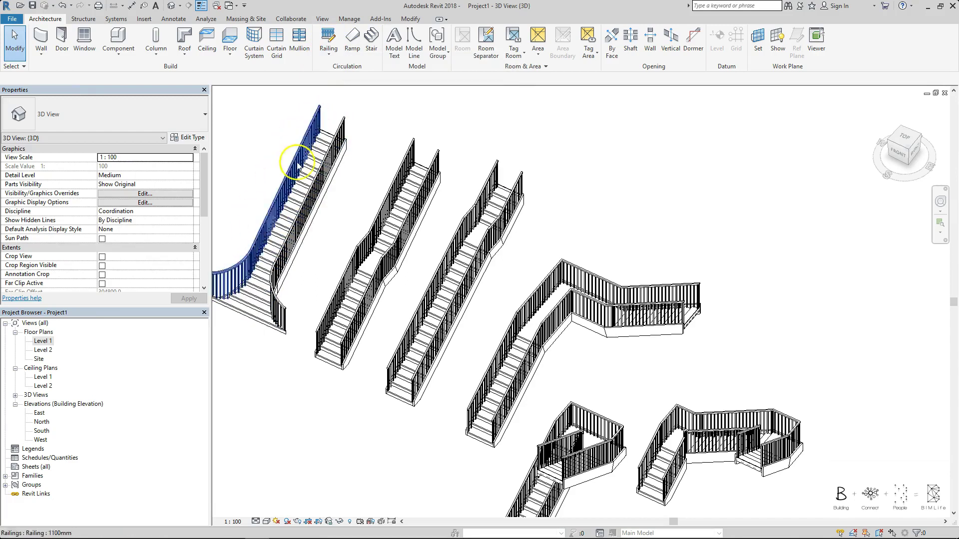
middle_drag(298, 163, 342, 182)
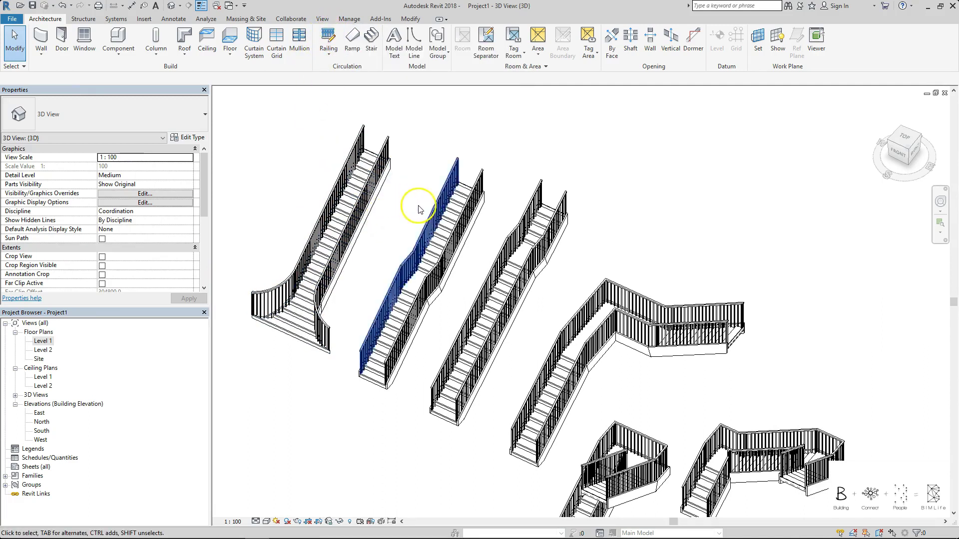
scroll(624, 297, down, 2)
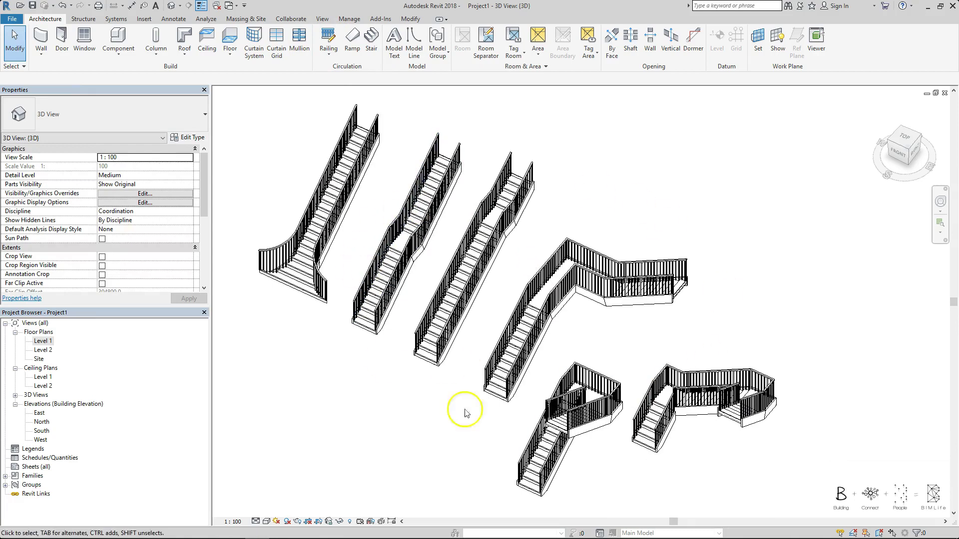